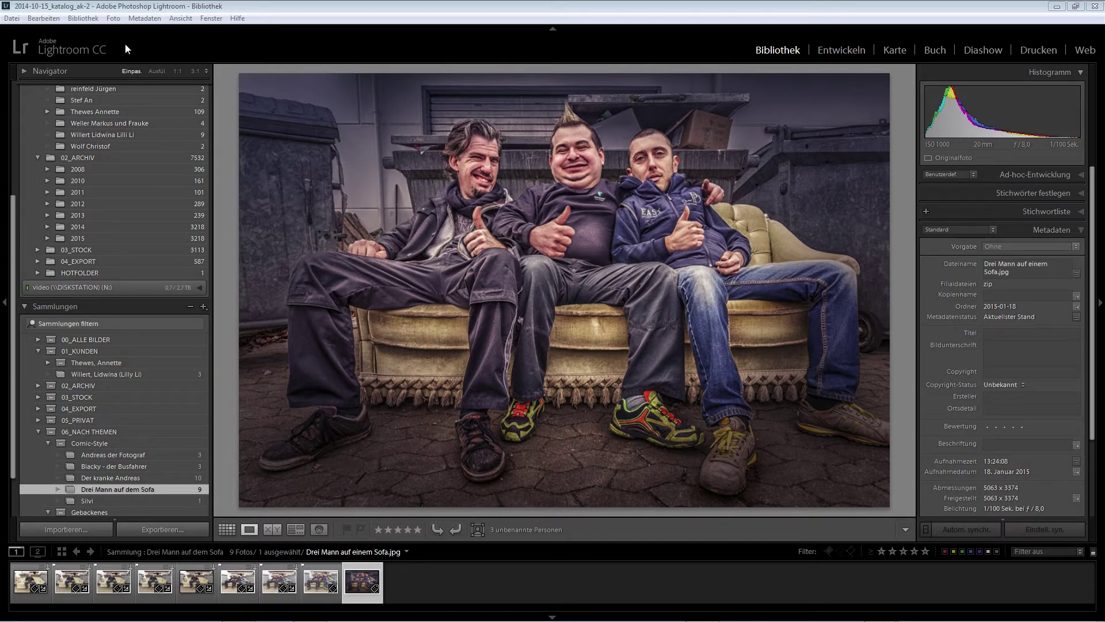
- Open Einrichtung der Erkennungstafel and set the Erkennungstafel dropdown to Personalisiert
left_click(38, 20)
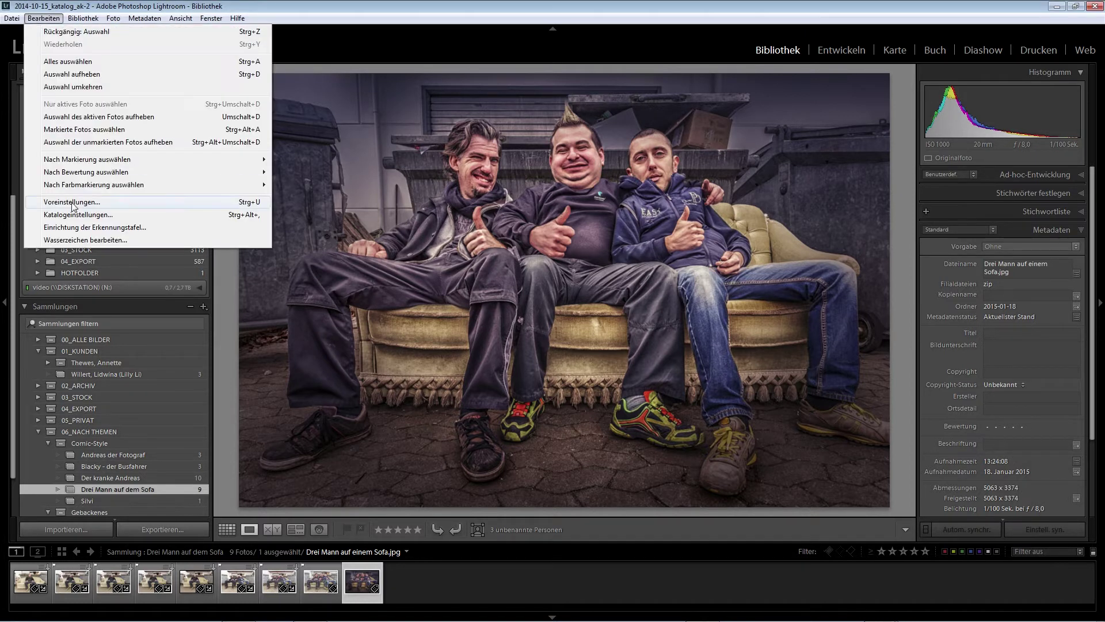
left_click(92, 229)
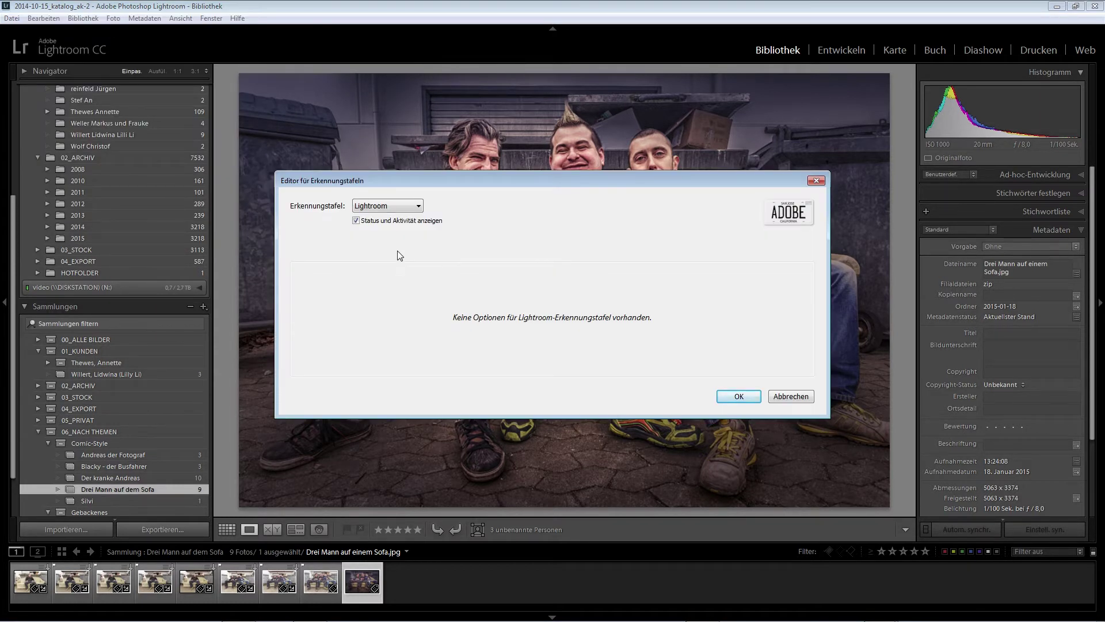
left_click(398, 205)
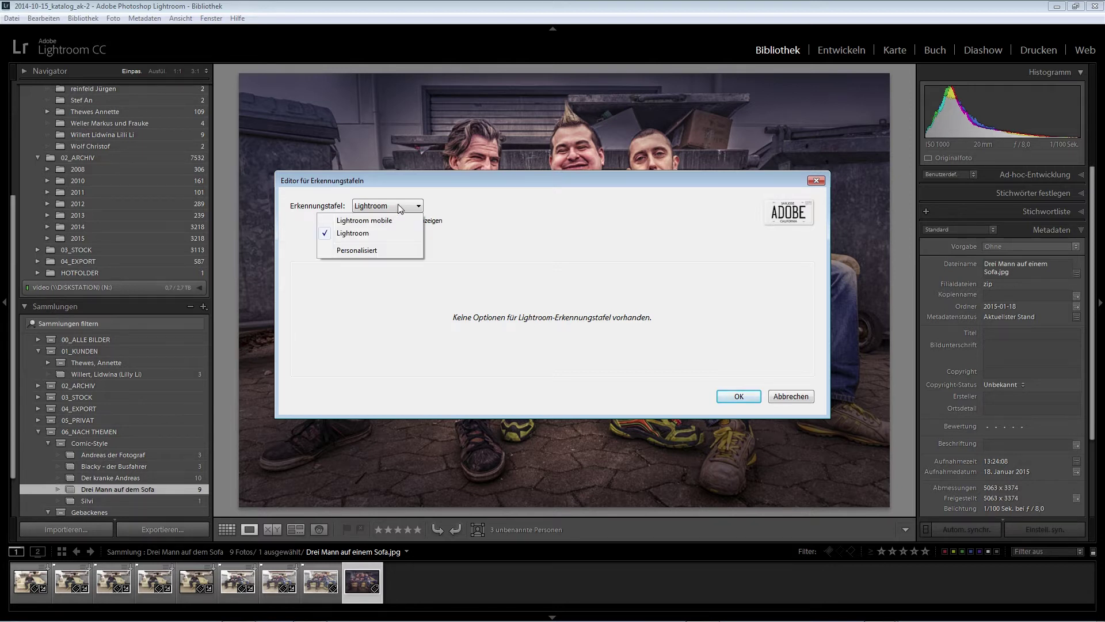
left_click(357, 251)
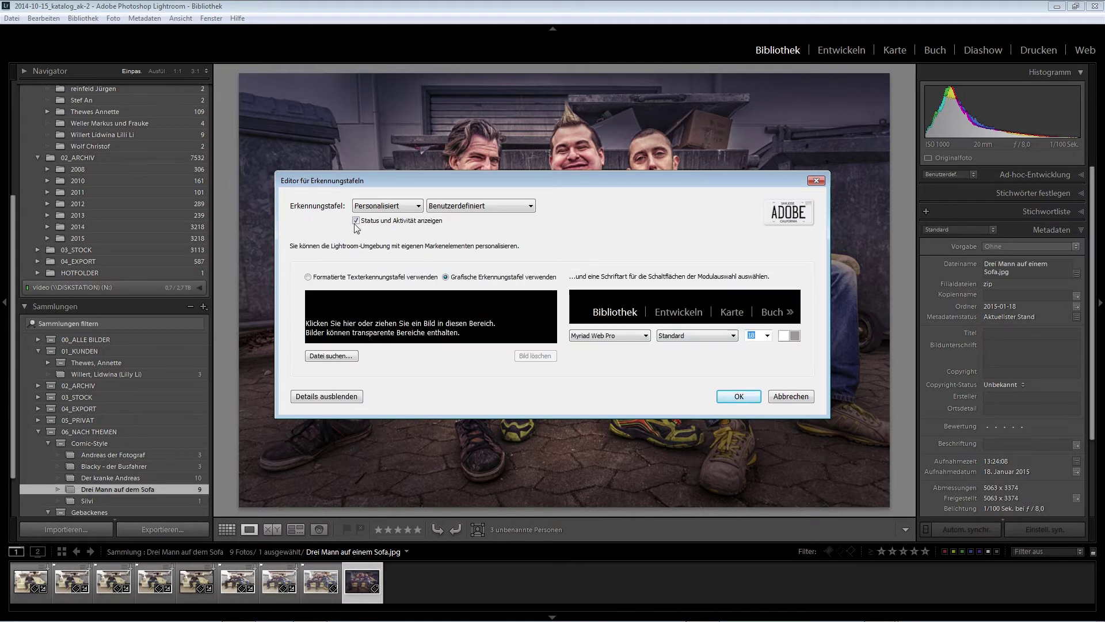
left_click(309, 277)
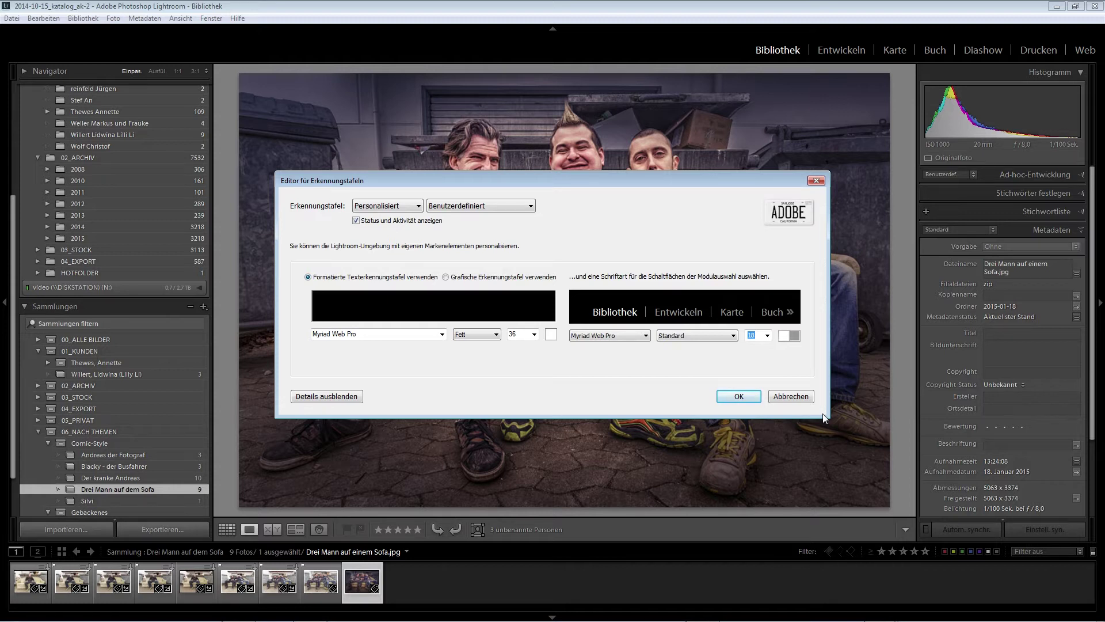
type("www.kranzk")
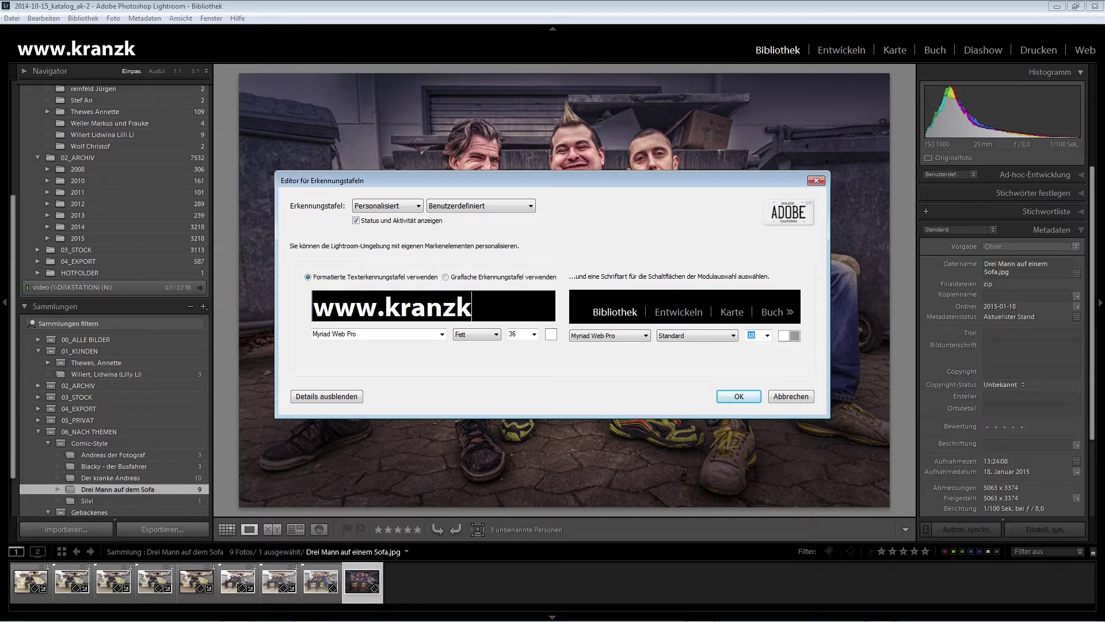
type("reativ")
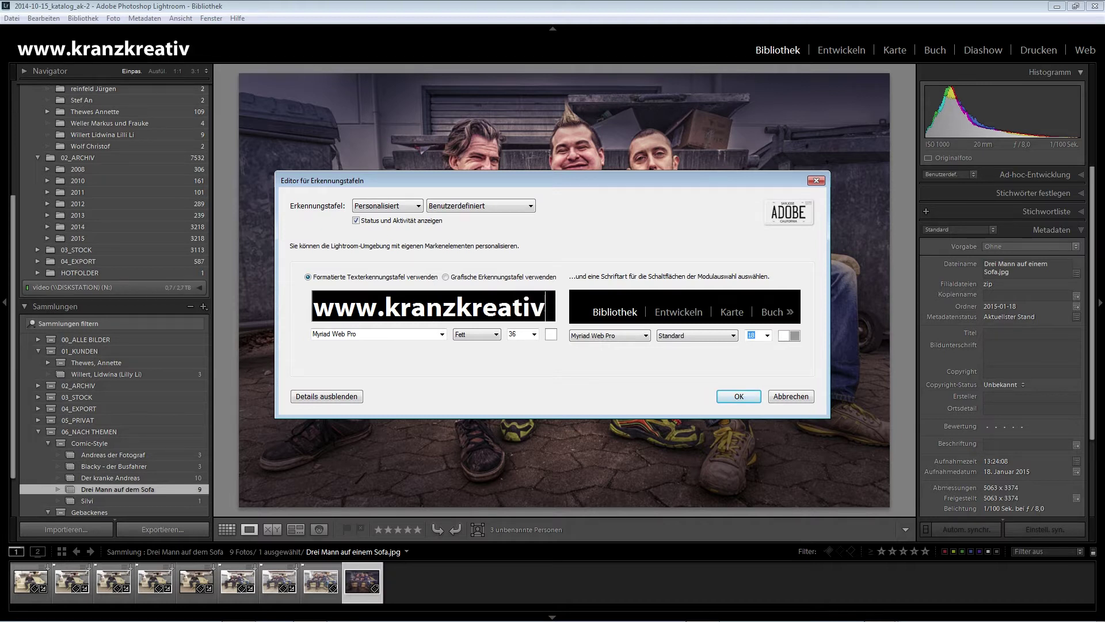
type(".de")
left_click_drag(313, 308, 552, 311)
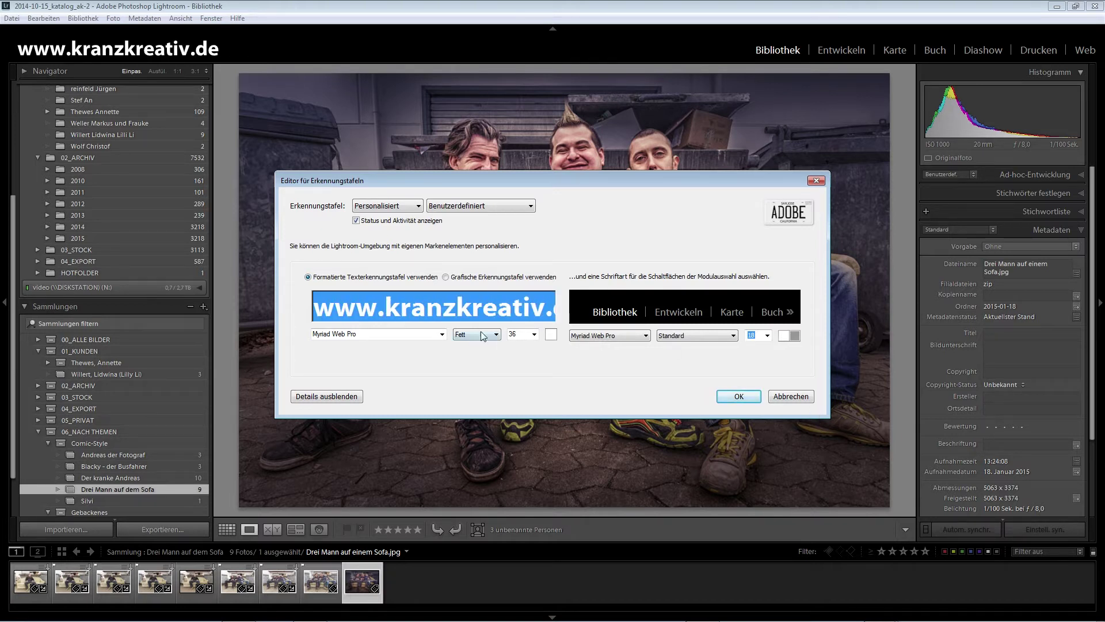
- Set the selected plate text's font to Moon Flower Bold
left_click(442, 335)
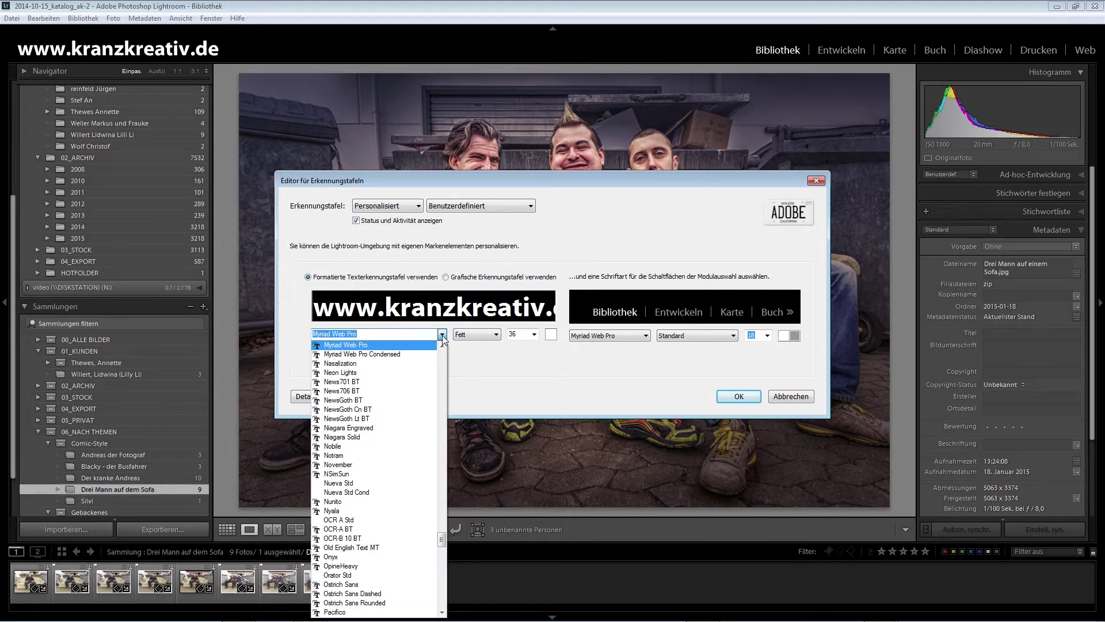
scroll(421, 363, "up", 1)
scroll(421, 363, "up", 1)
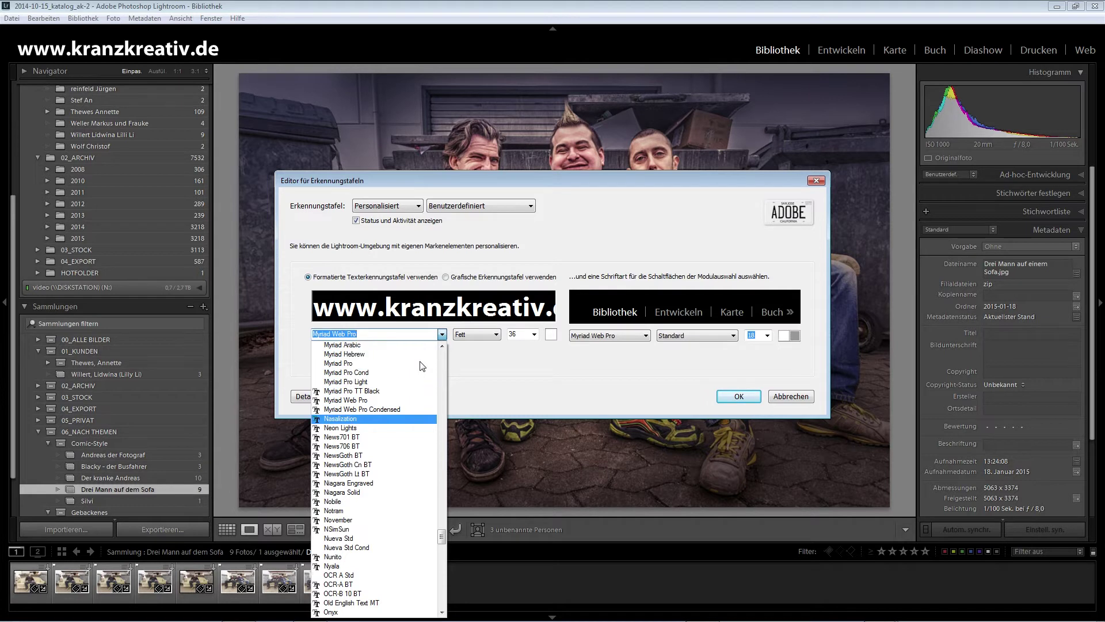
scroll(422, 365, "up", 3)
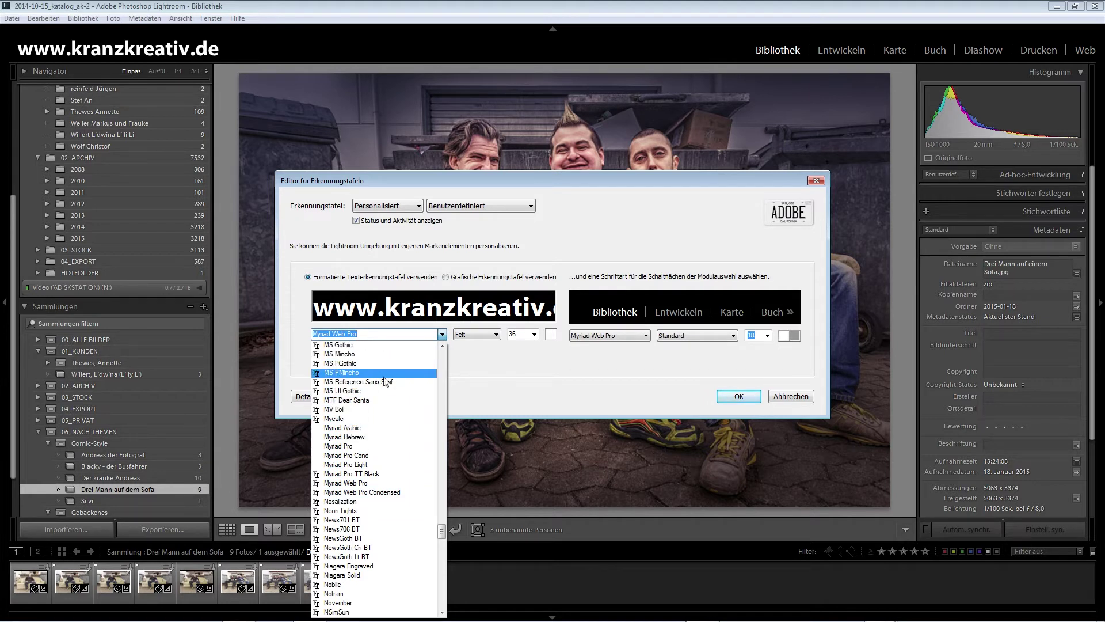
scroll(402, 374, "down", 2)
scroll(372, 383, "down", 1)
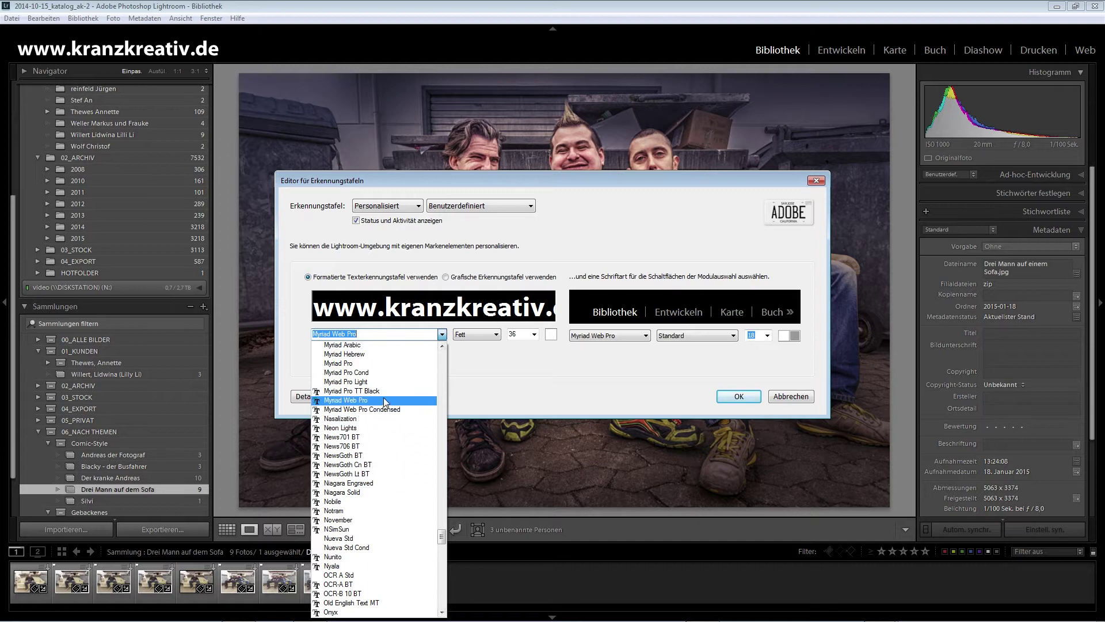
scroll(388, 406, "down", 5)
scroll(386, 403, "down", 7)
scroll(386, 402, "down", 7)
scroll(386, 401, "up", 3)
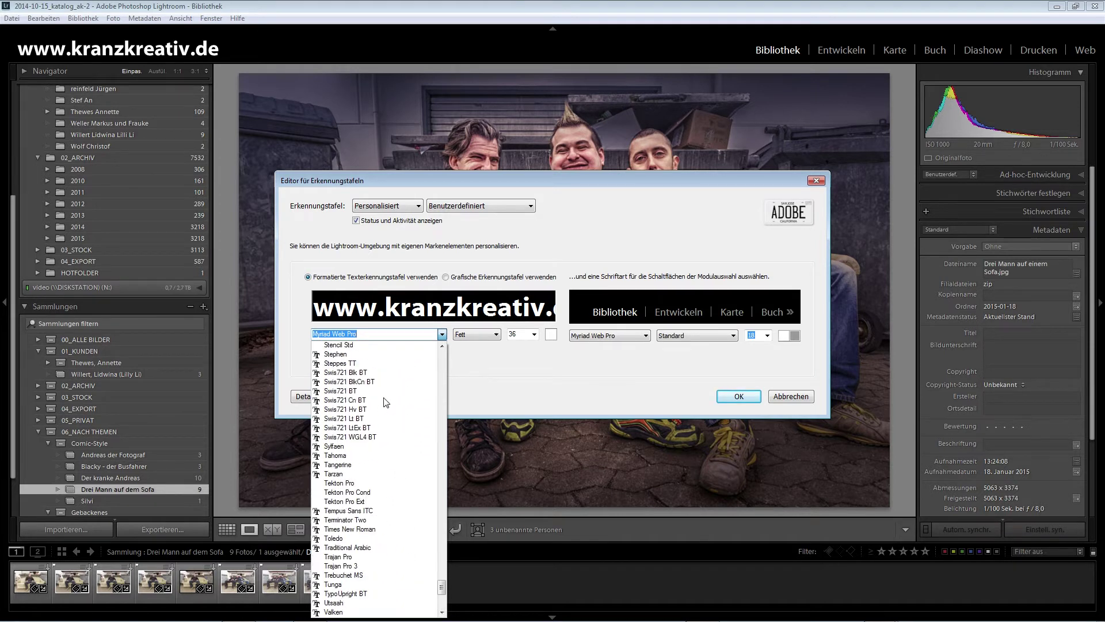
scroll(385, 402, "up", 3)
scroll(385, 402, "up", 4)
scroll(385, 401, "up", 3)
scroll(386, 402, "up", 5)
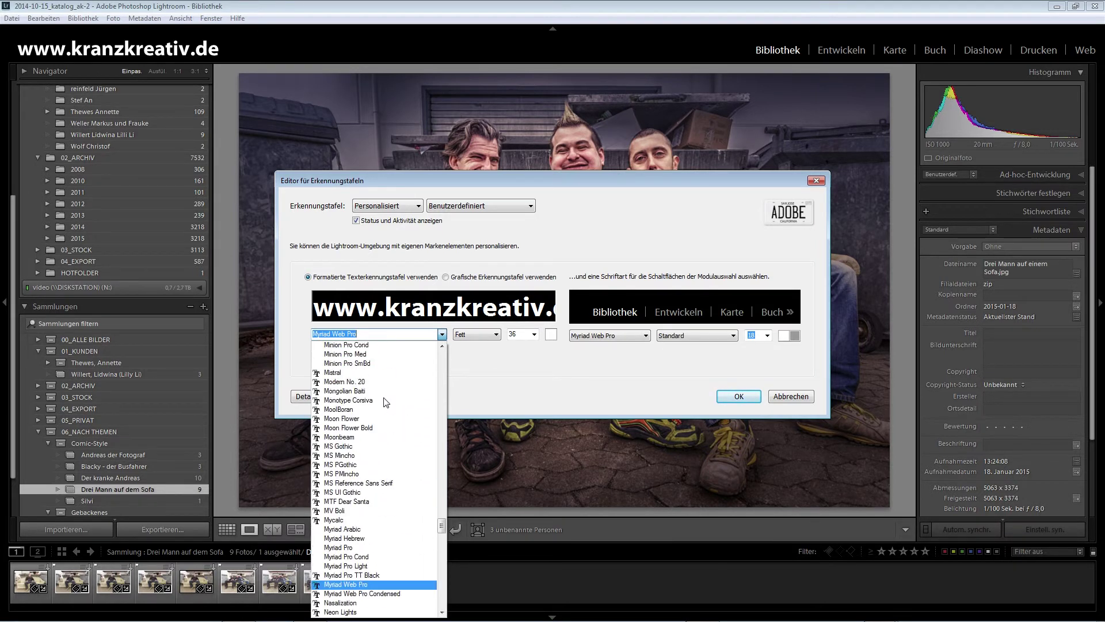
scroll(386, 402, "up", 5)
scroll(386, 402, "up", 5)
scroll(386, 402, "up", 5)
scroll(386, 401, "down", 2)
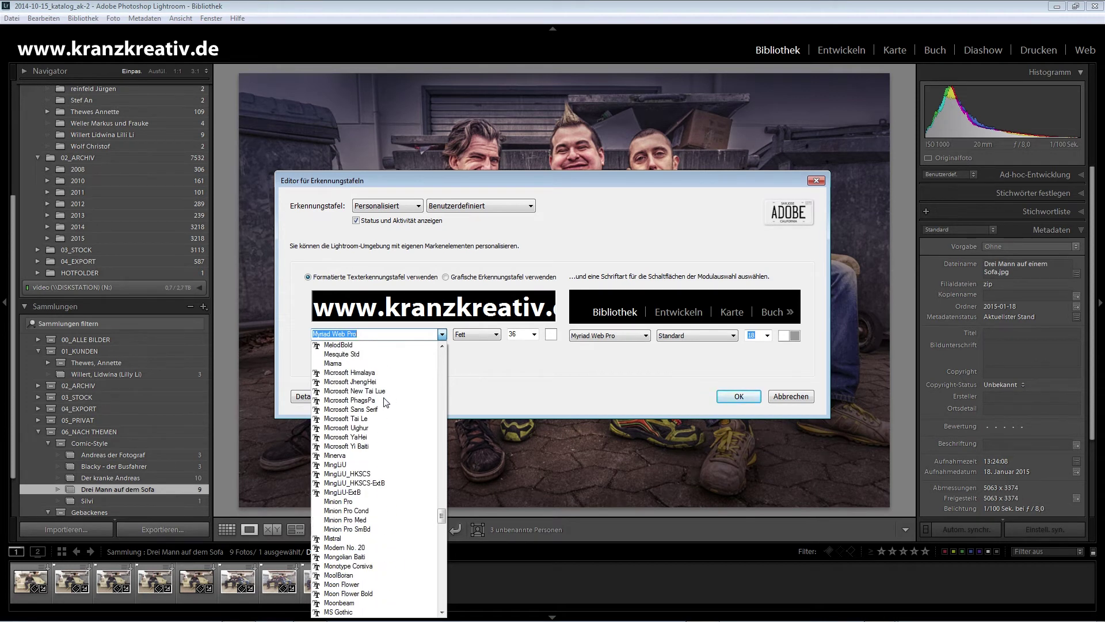
scroll(383, 406, "down", 2)
scroll(377, 414, "down", 2)
scroll(371, 422, "down", 2)
scroll(370, 432, "down", 1)
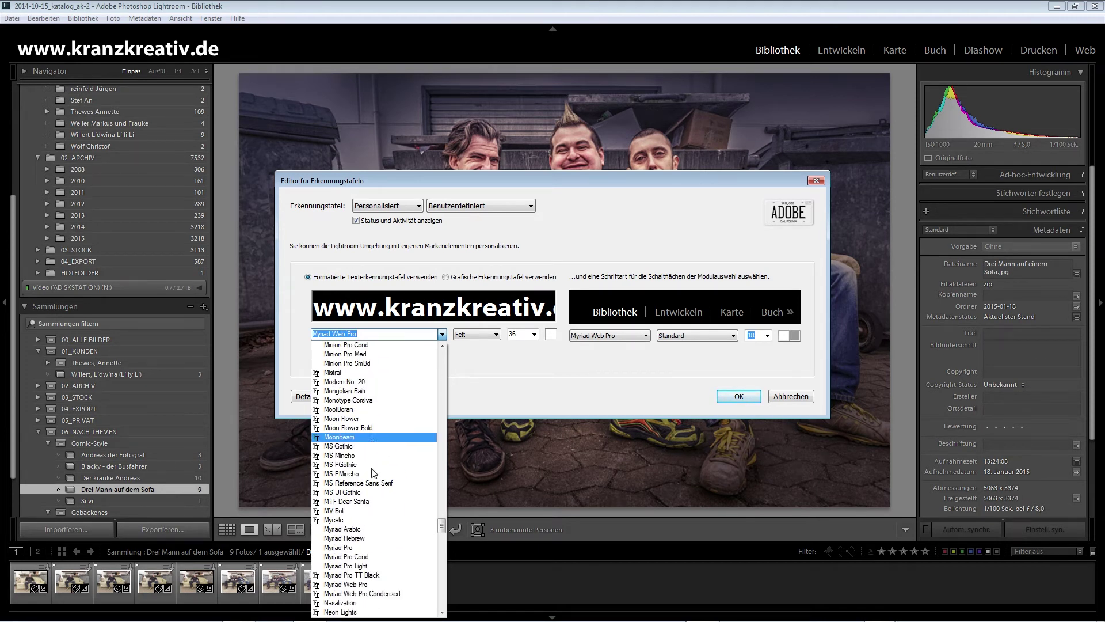
scroll(366, 461, "down", 1)
scroll(363, 495, "down", 1)
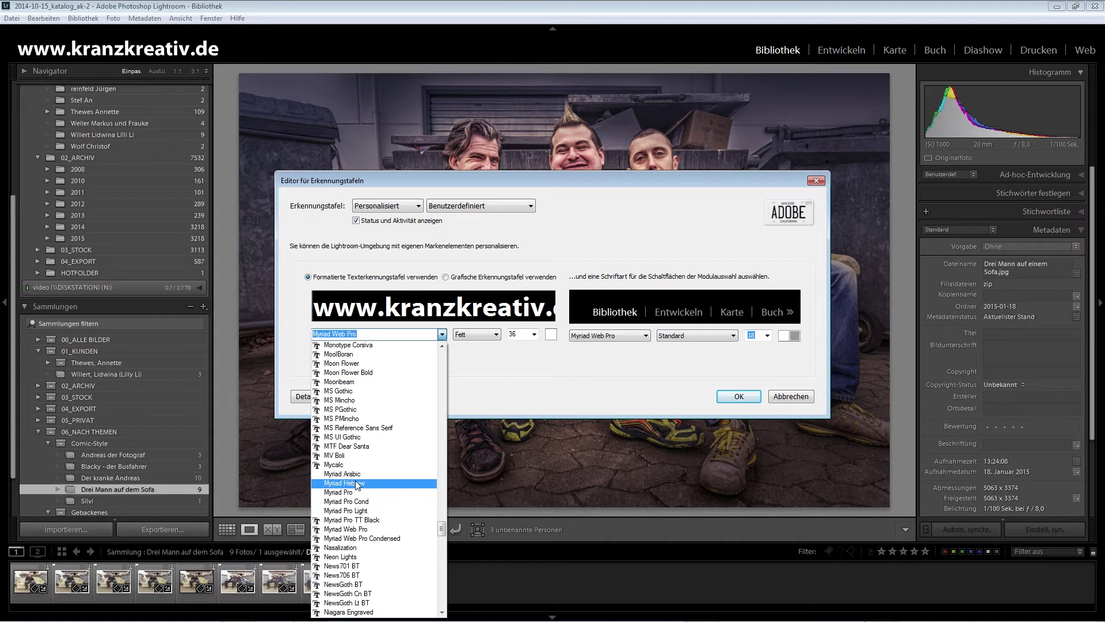
left_click(348, 373)
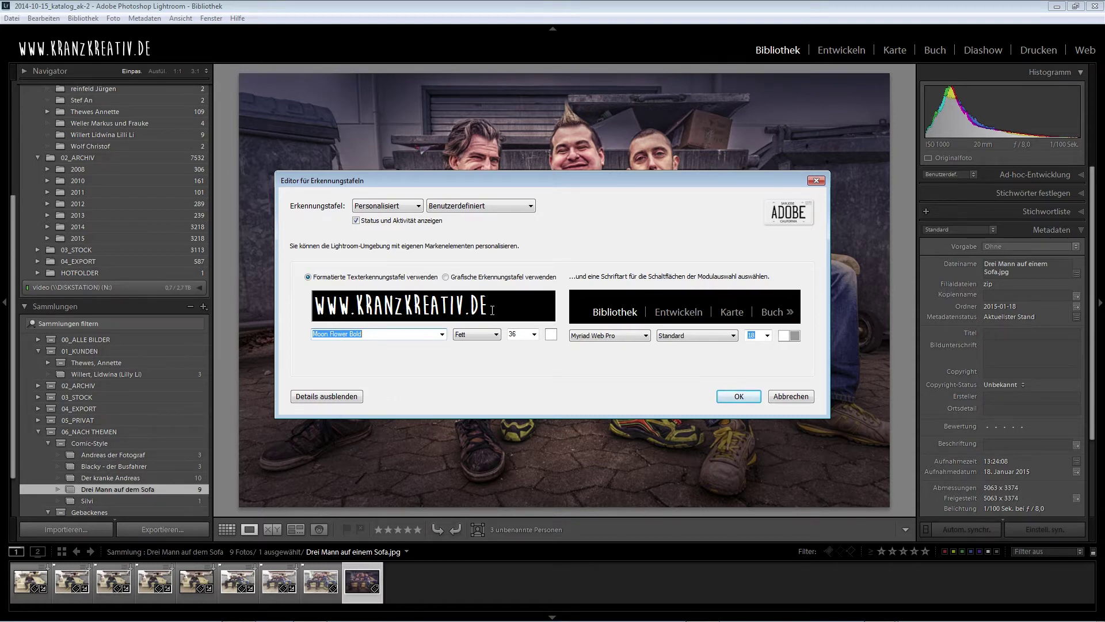
left_click(534, 333)
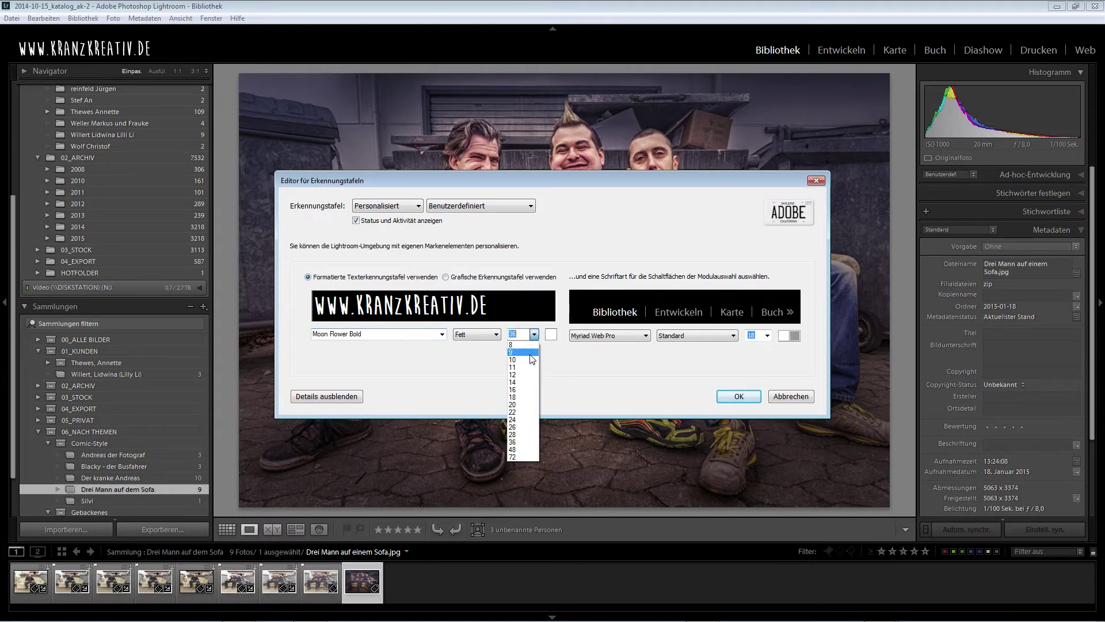
left_click(530, 450)
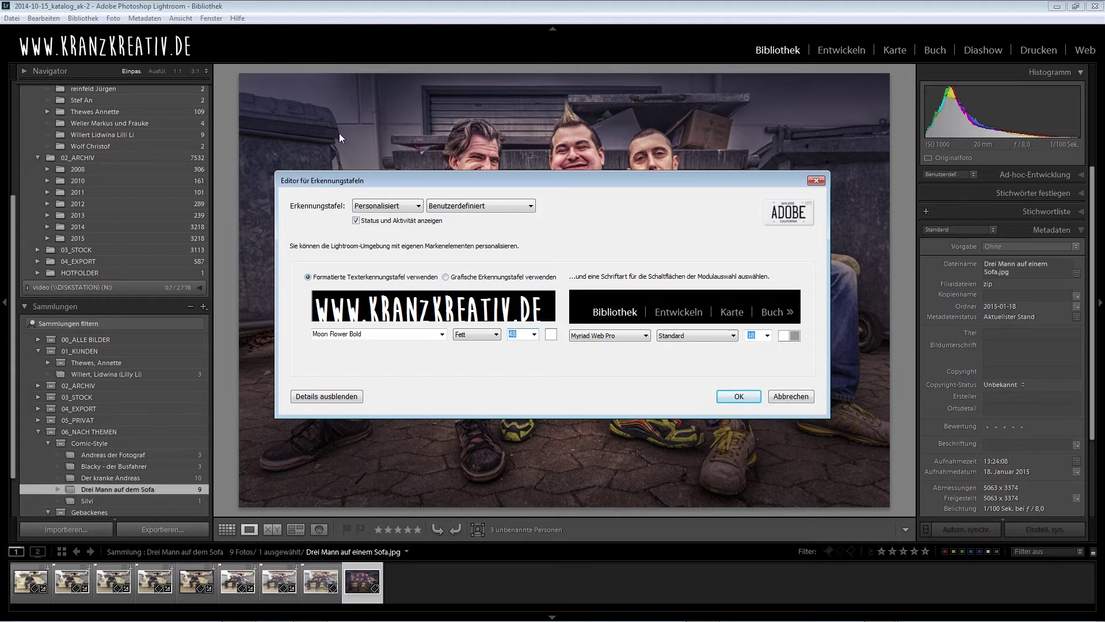
left_click(739, 397)
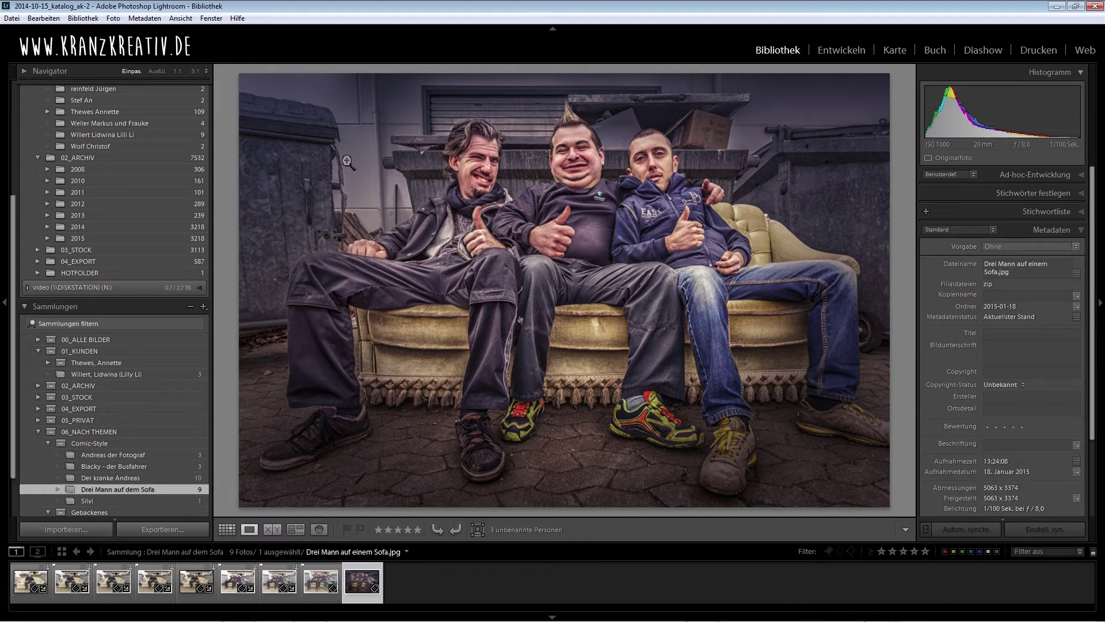
- Reopen the identity plate editor, choose Grafische Erkennungstafel verwenden, and switch to Photoshop
left_click(43, 18)
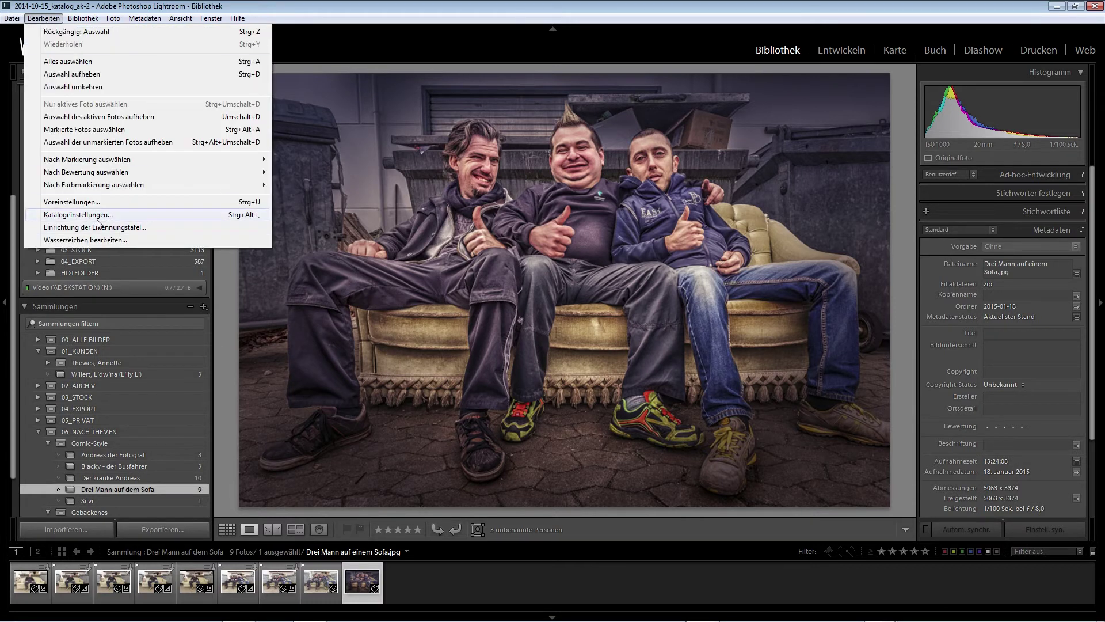
left_click(105, 228)
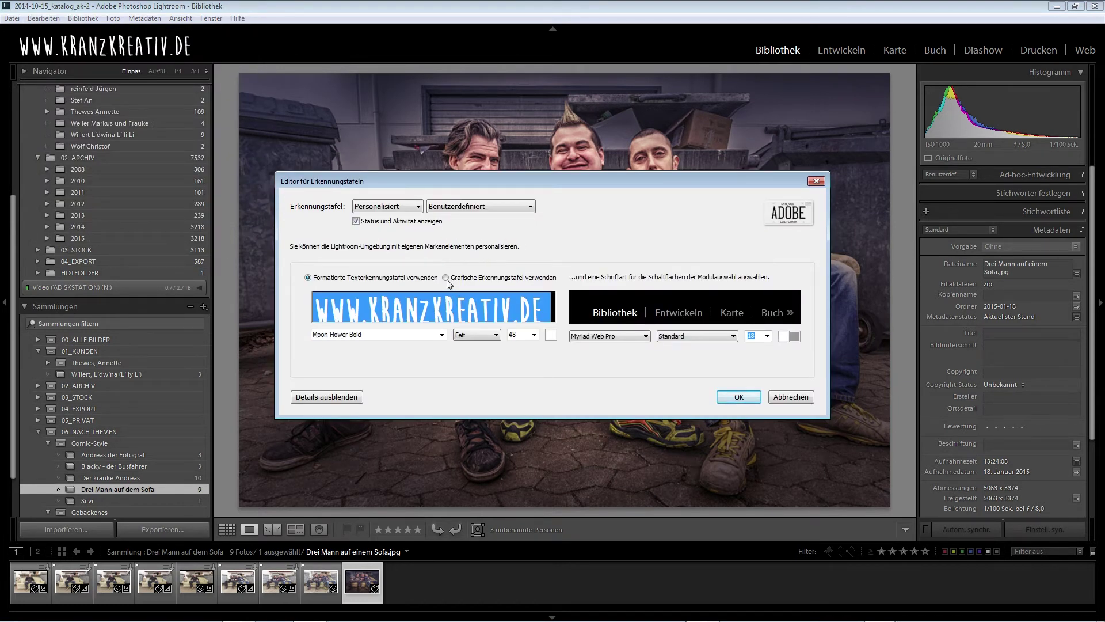
left_click(446, 278)
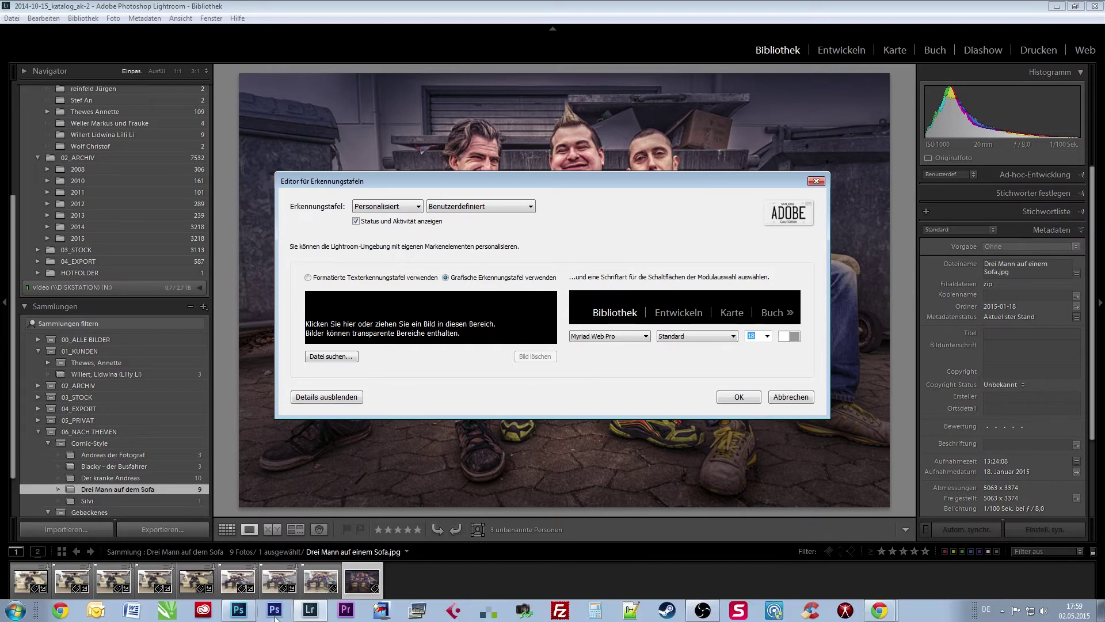
left_click(275, 611)
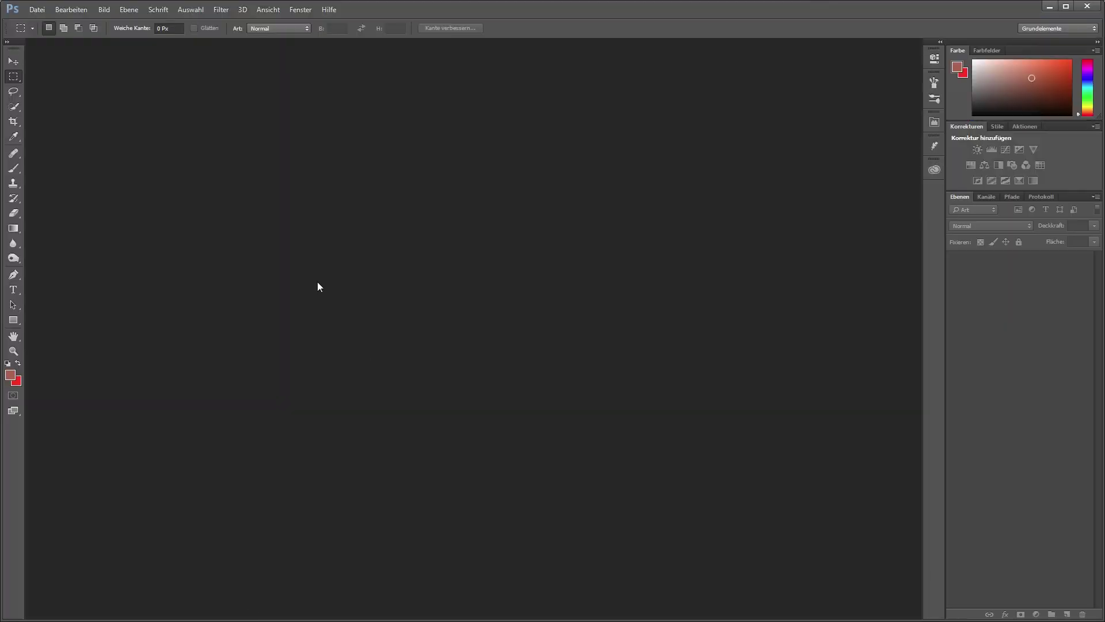
- Create a new document 250 px wide and 45 px high
left_click(38, 11)
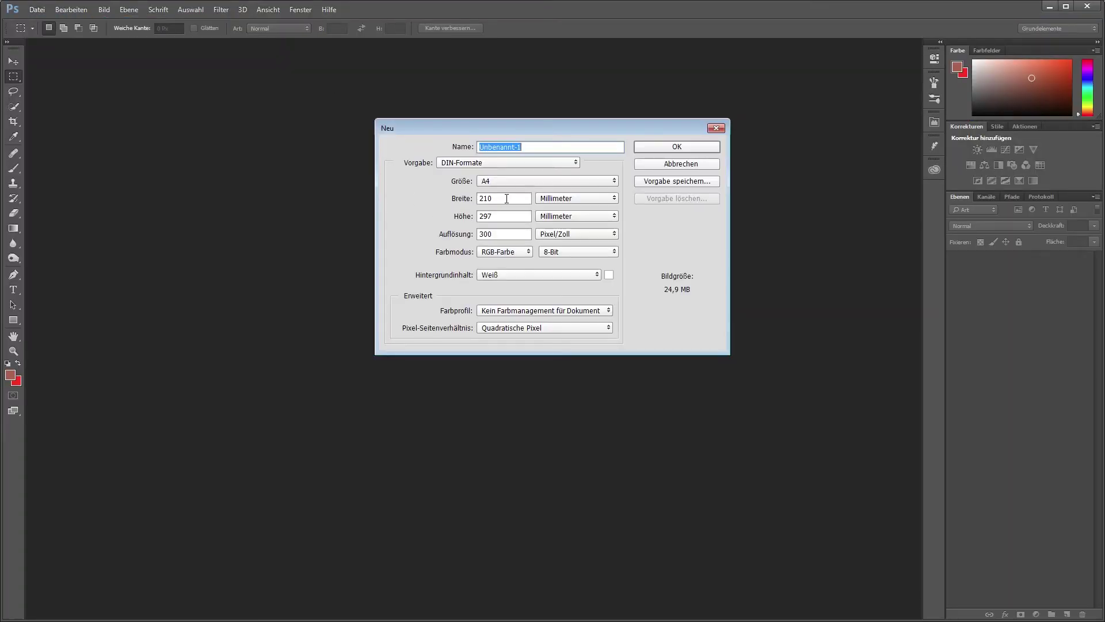
left_click(506, 198)
left_click(576, 199)
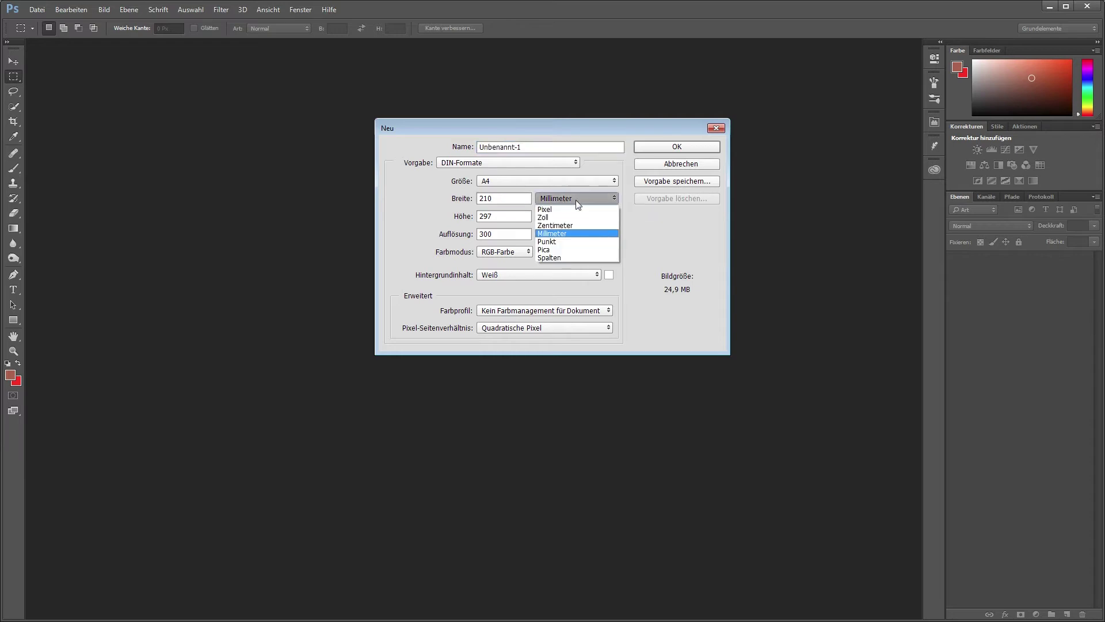
left_click(545, 209)
double_click(504, 198)
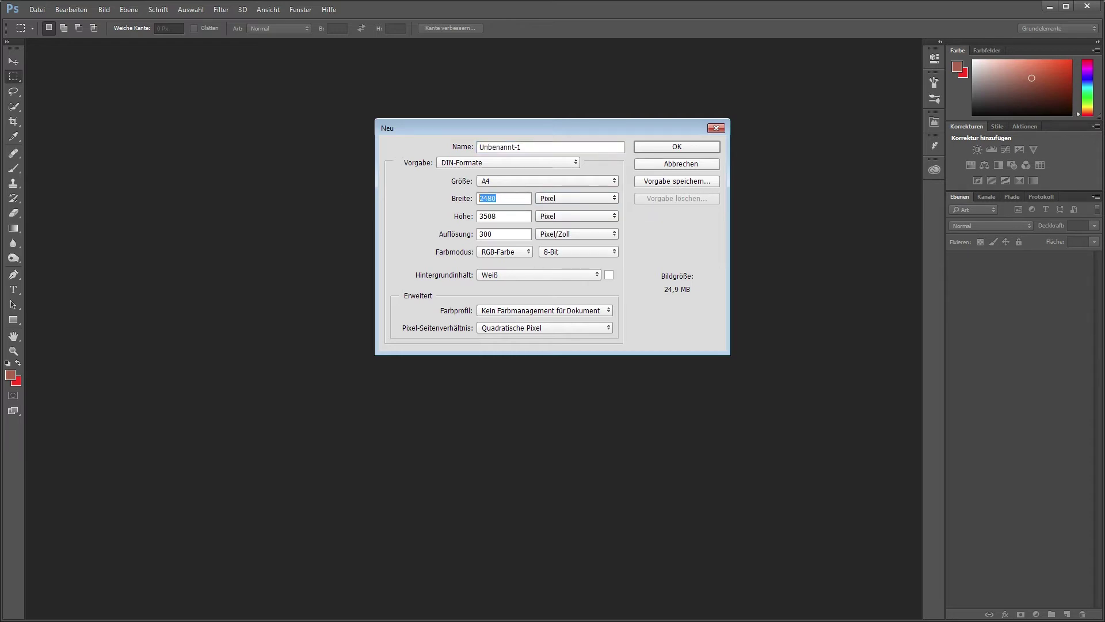
type("2")
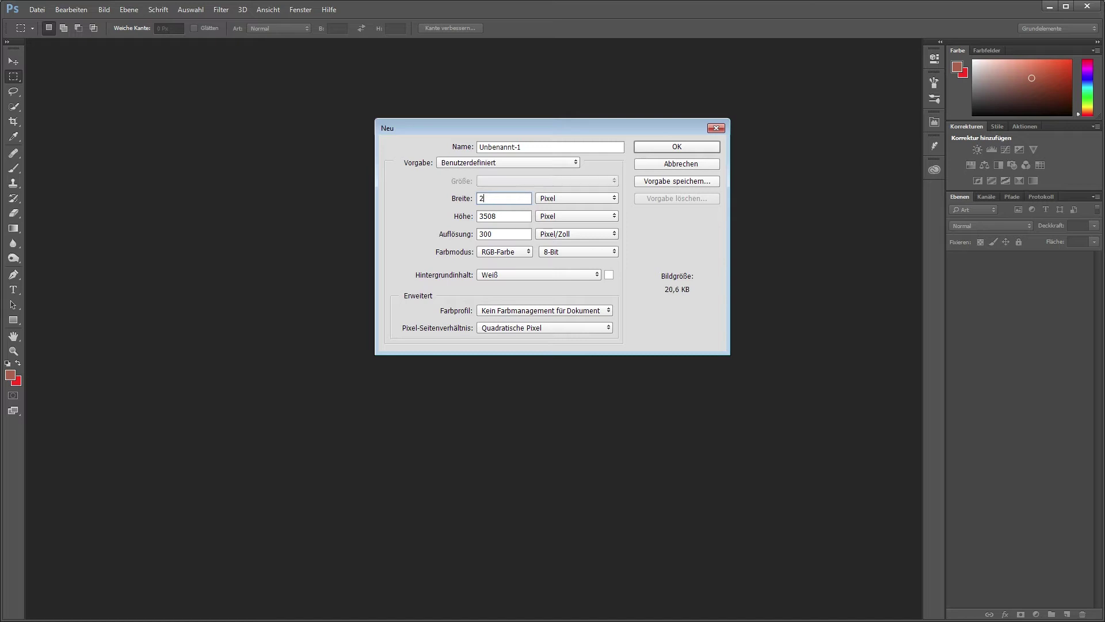
type("50")
key("Tab")
type("45")
left_click(674, 147)
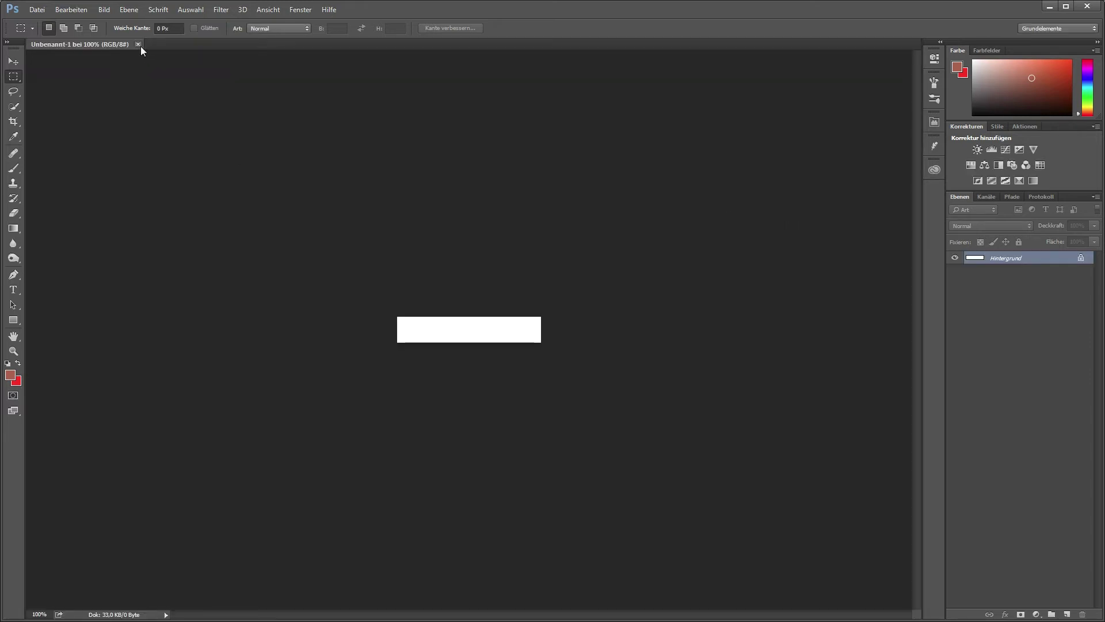
- Add an empty layer and delete Hintergrund to leave a transparent canvas
left_click(1067, 615)
left_click(1017, 275)
key("Delete")
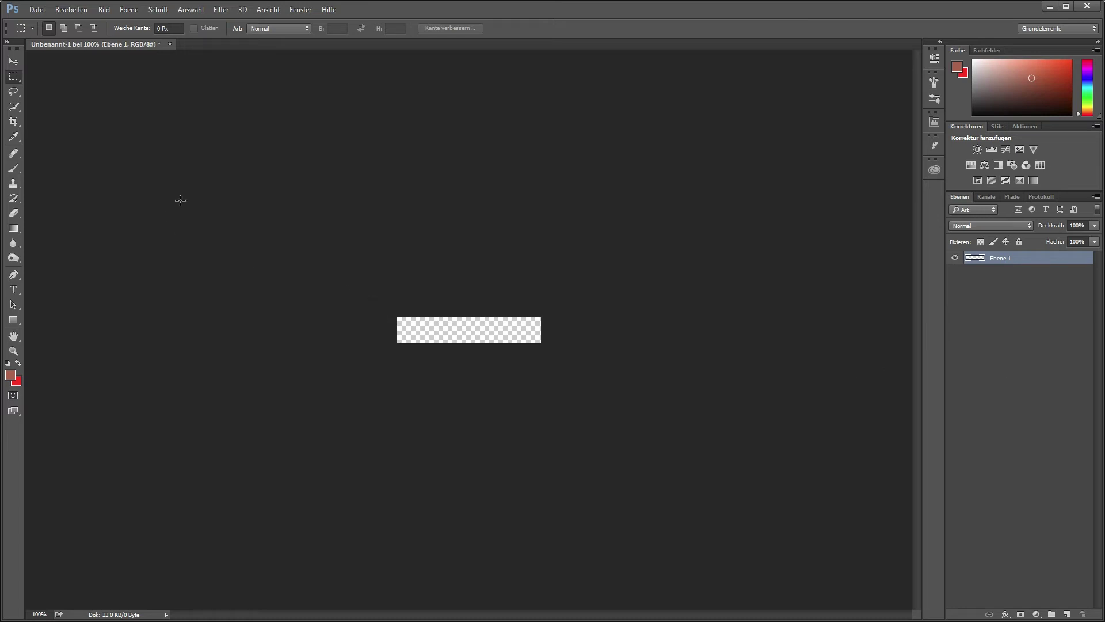
- Drag the kreativ and kranz graphics from the Libraries panel onto the canvas
left_click(935, 170)
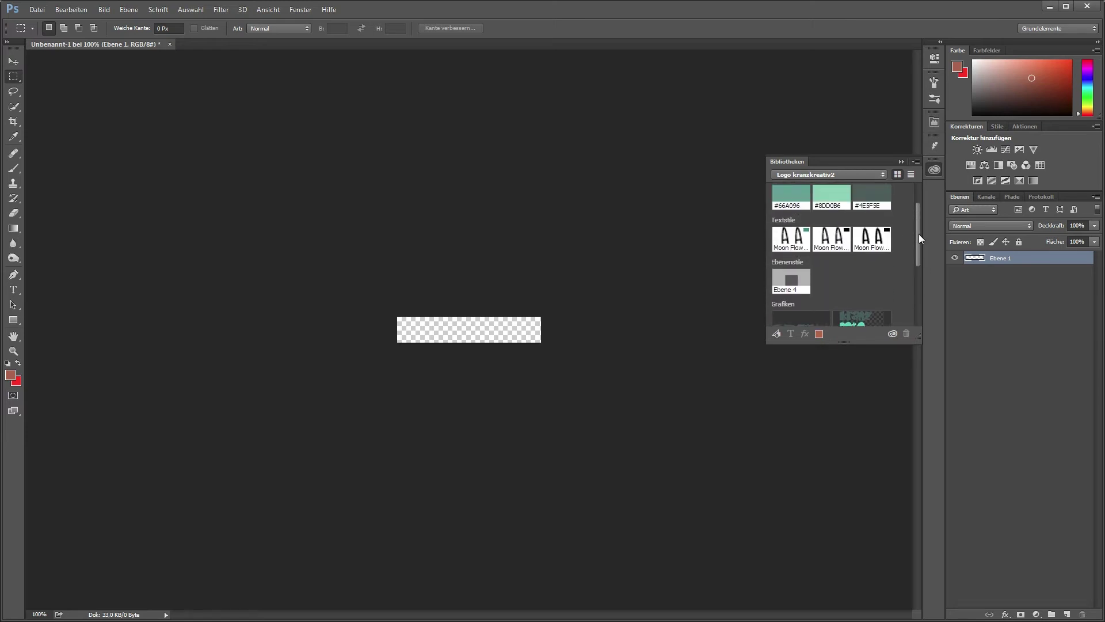
left_click_drag(920, 291, 911, 289)
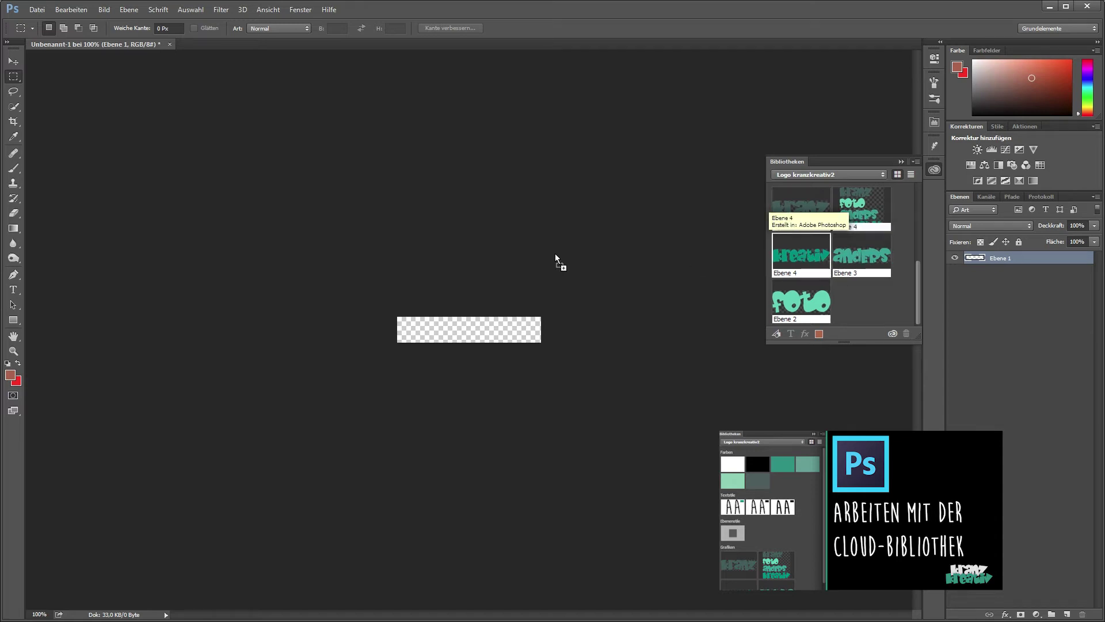
left_click_drag(555, 254, 491, 329)
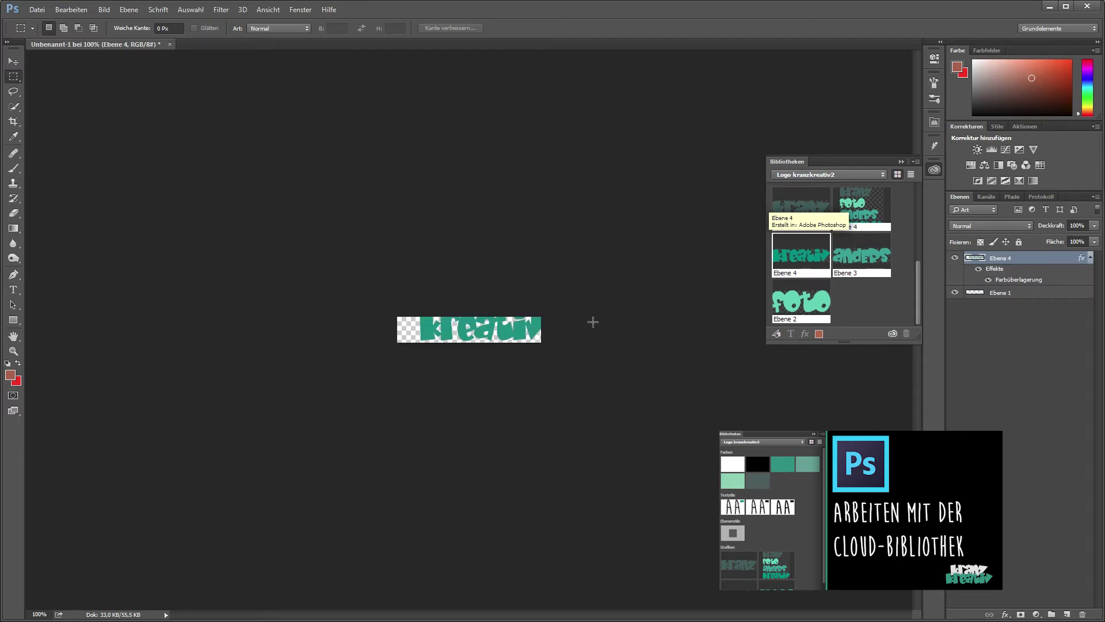
left_click(13, 62)
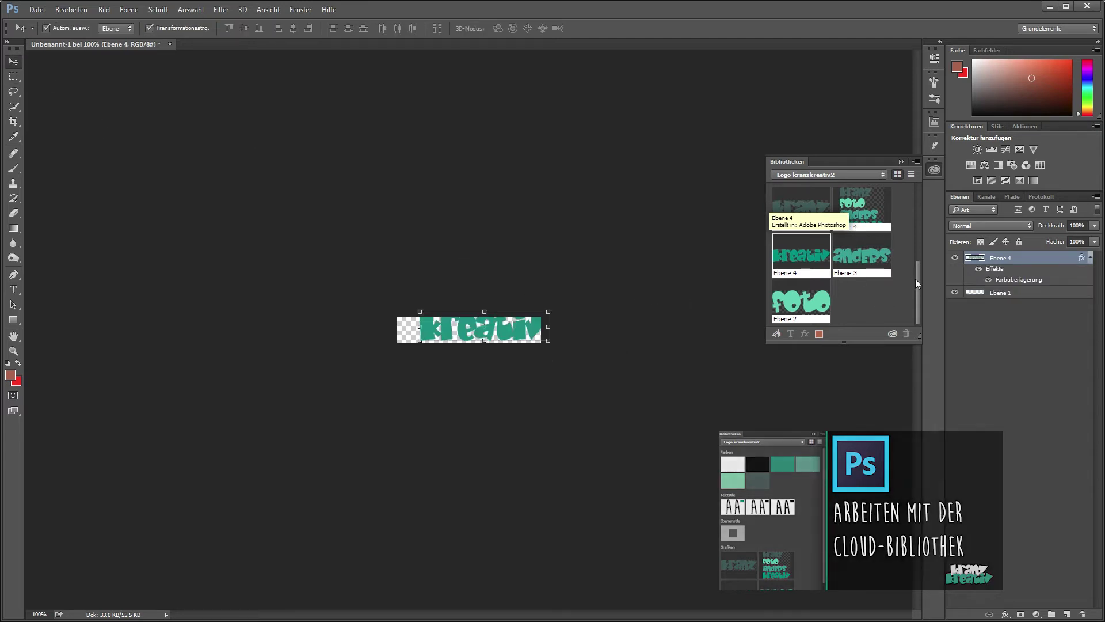
left_click_drag(808, 203, 460, 327)
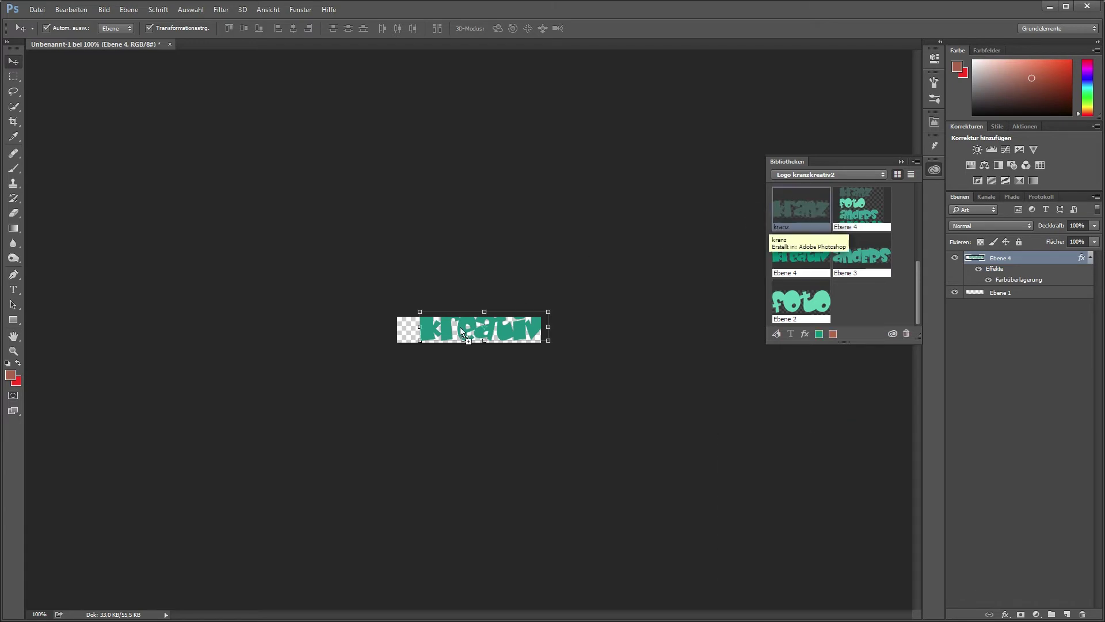
- Scale both graphics down to about 65% and place kreativ right of kranz
left_click(535, 336, "shift")
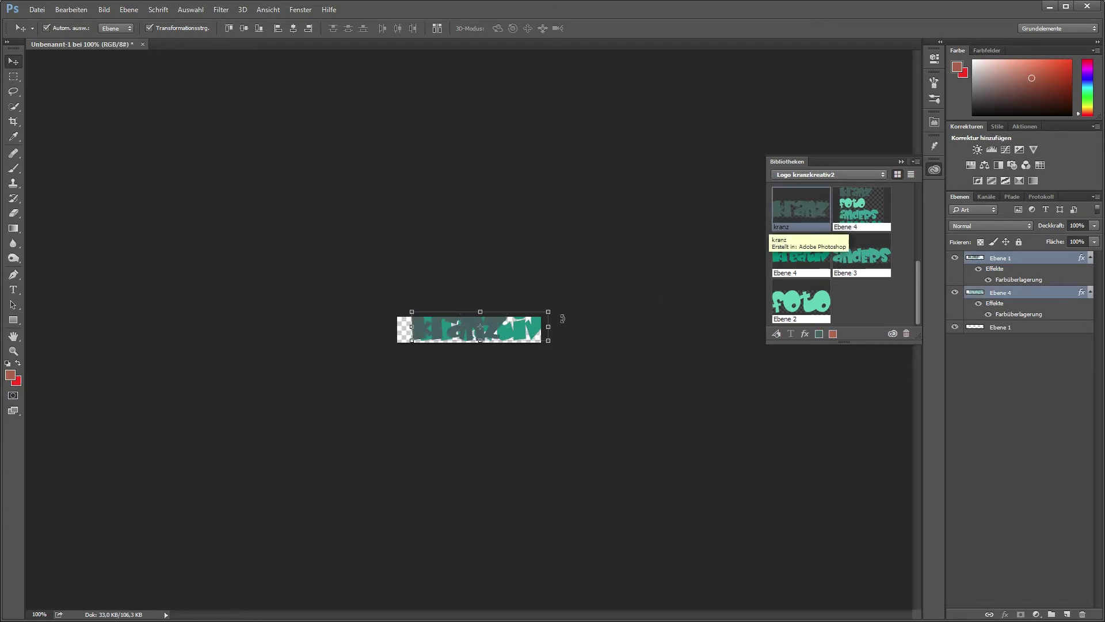
left_click_drag(550, 314, 503, 323)
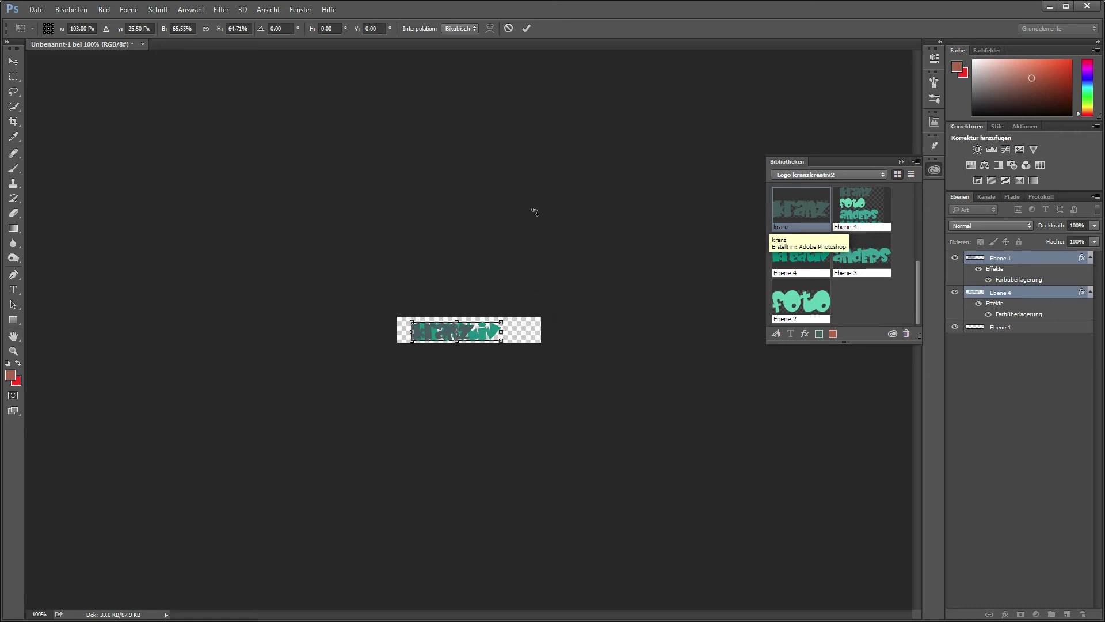
left_click(527, 30)
left_click_drag(504, 333, 541, 331)
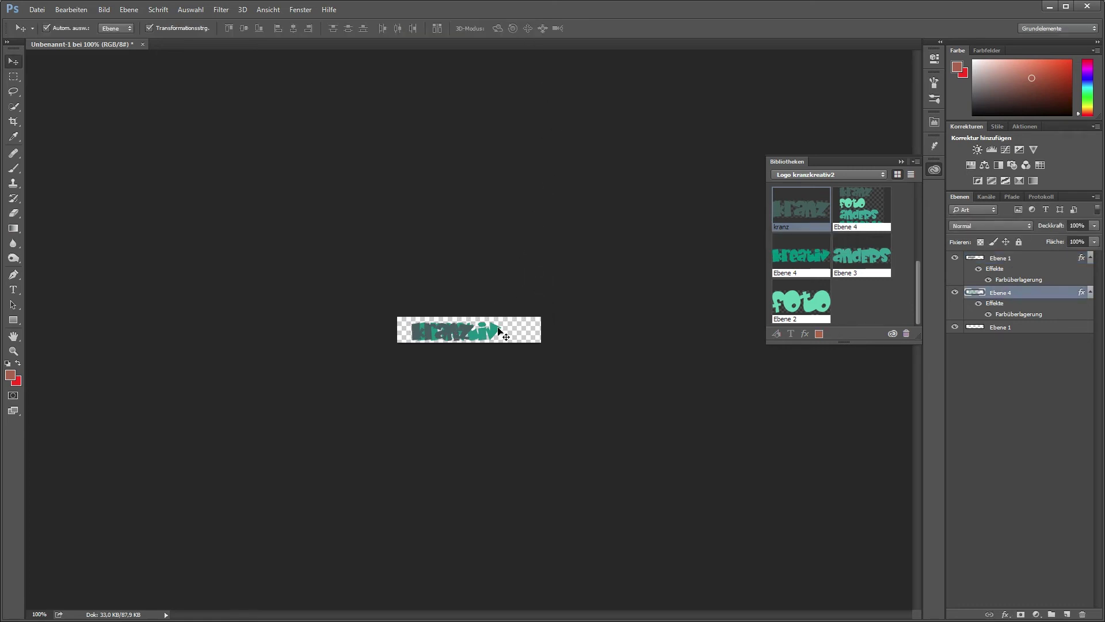
key("ctrl+t")
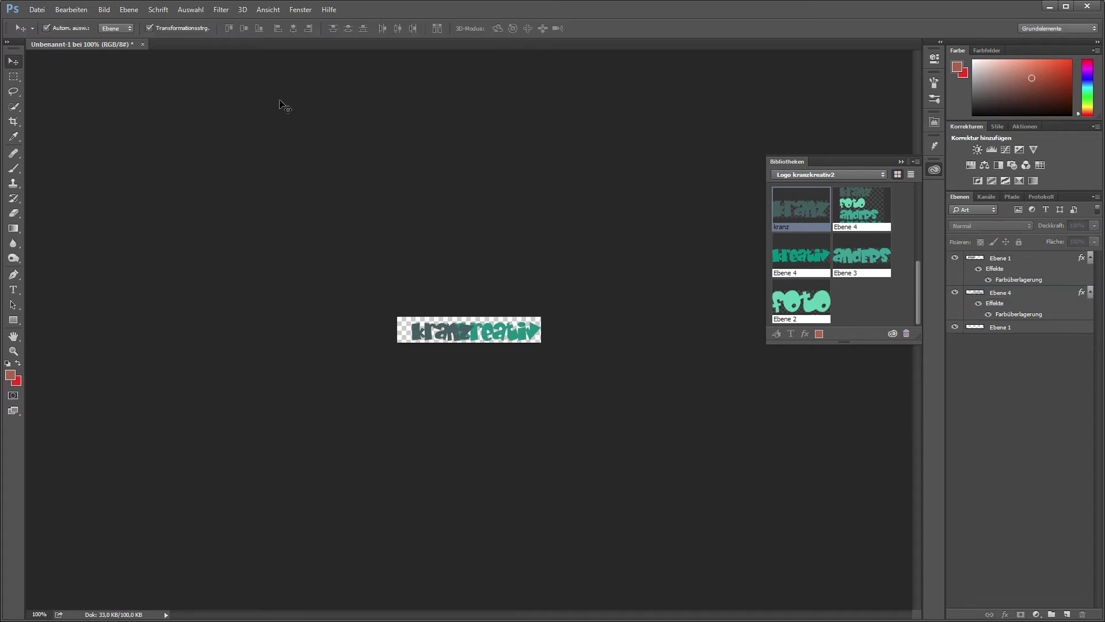
- Widen the canvas to 350 pixels via Bild > Arbeitsfläche
left_click(104, 9)
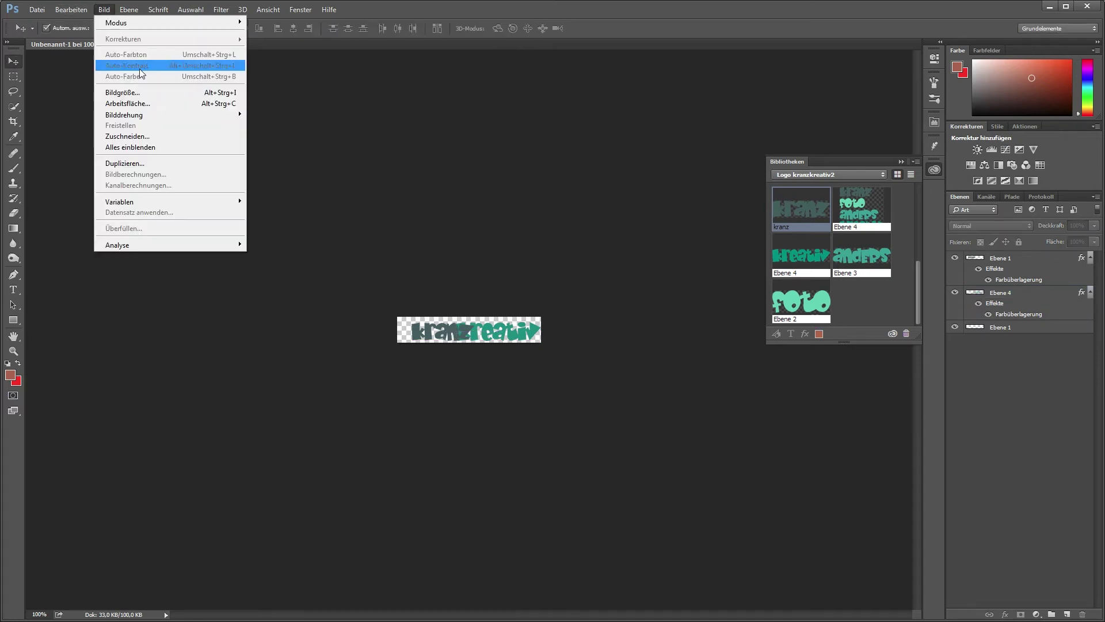
left_click(140, 104)
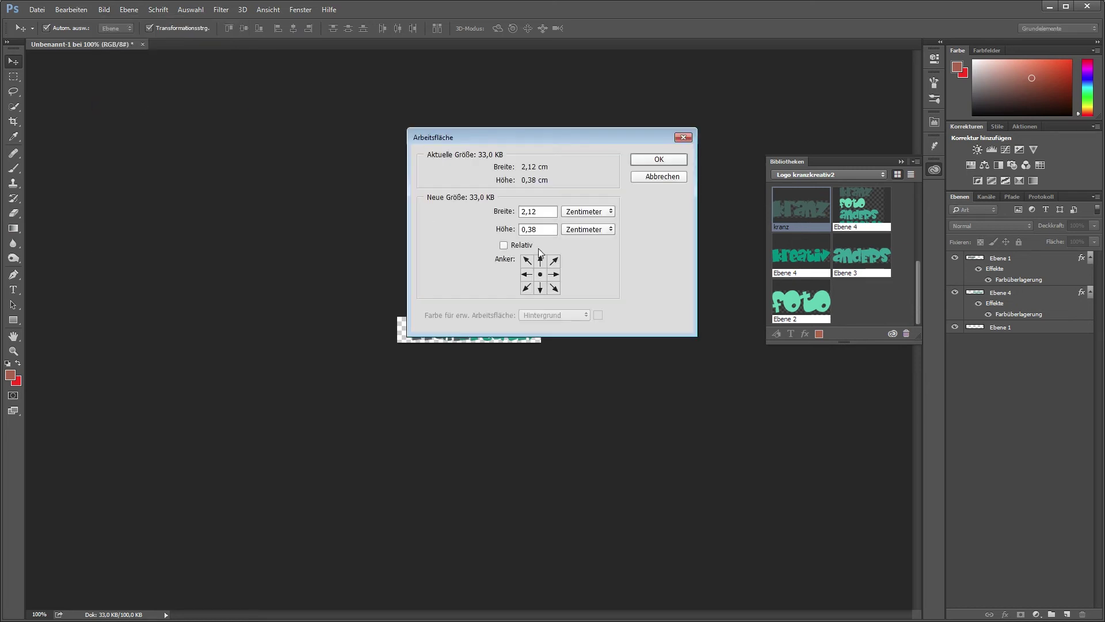
left_click(587, 212)
left_click(597, 220)
left_click(584, 215)
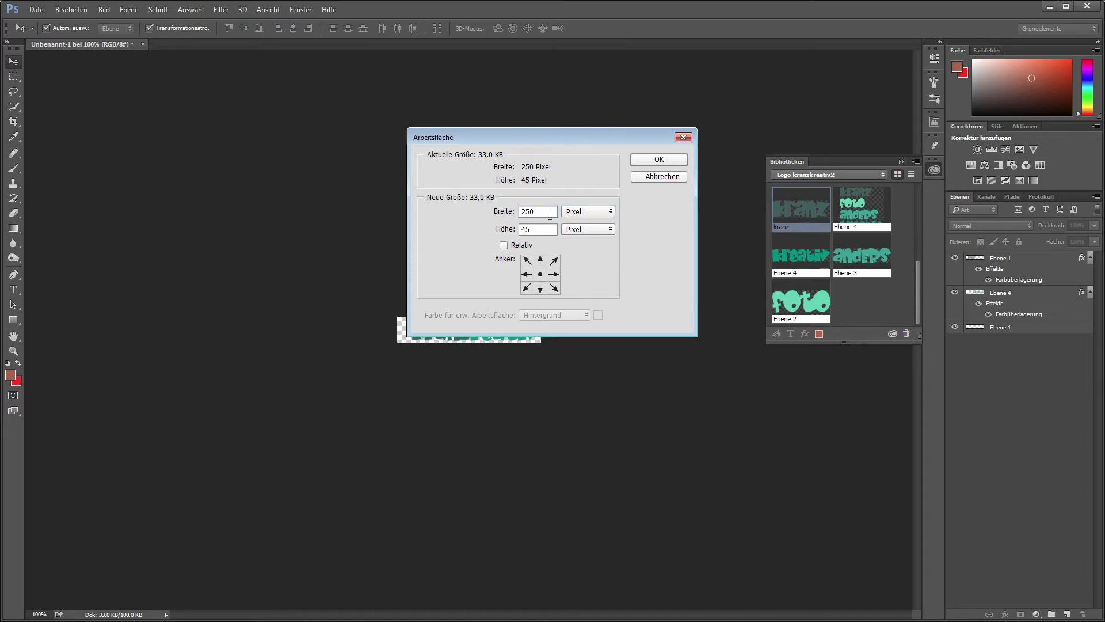
type("350")
key("Return")
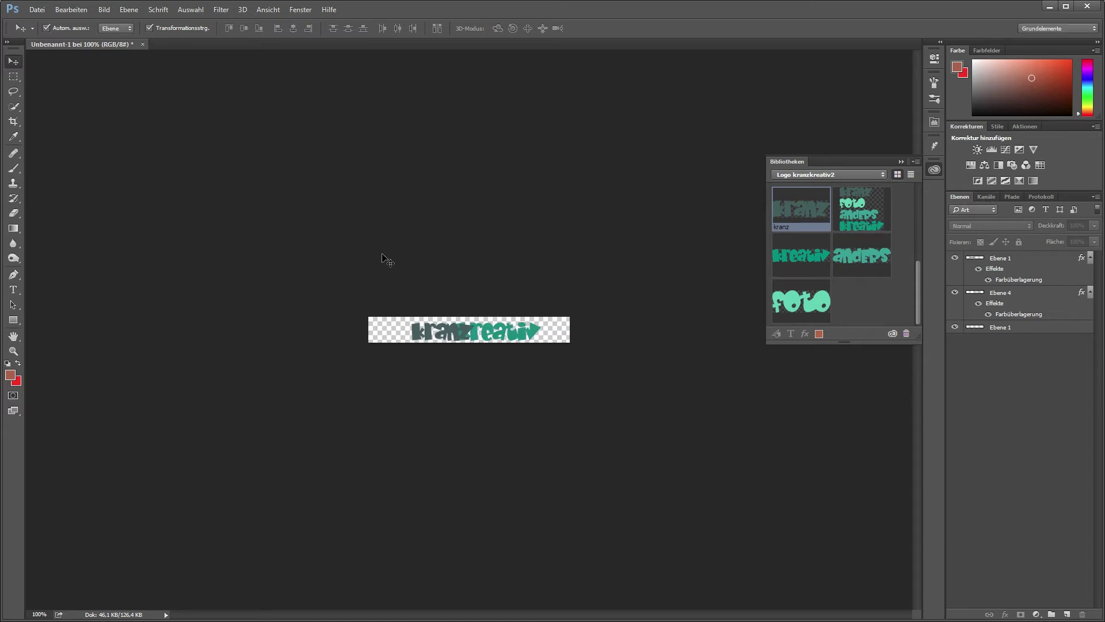
- Shift the kranz lettering further left with a drag and two arrow-key nudges
left_click(430, 338)
left_click_drag(430, 338, 420, 337)
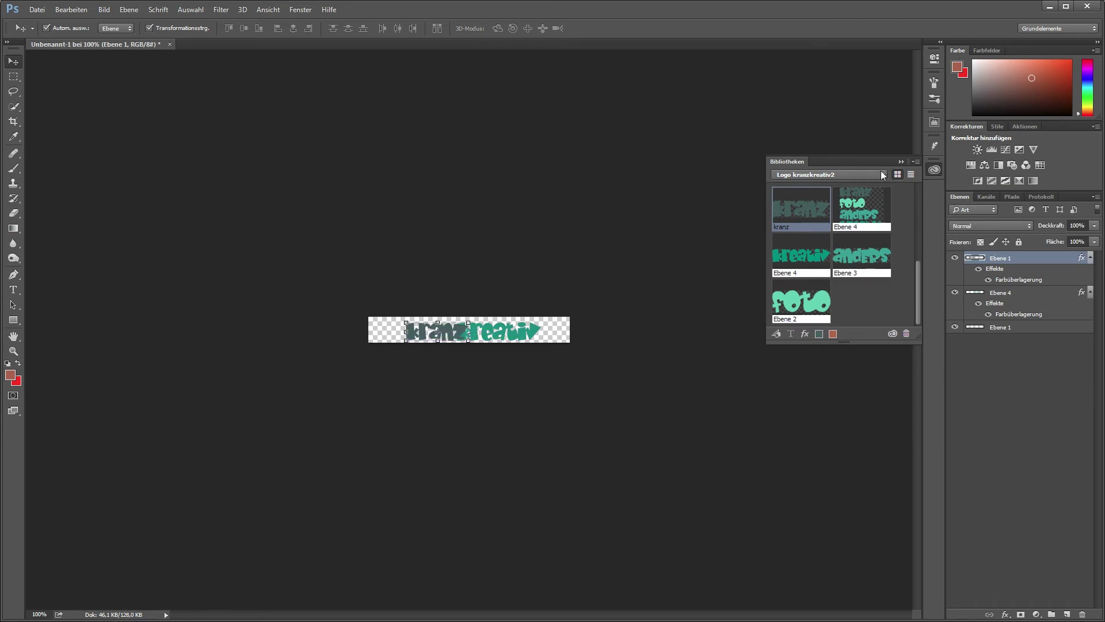
key("Left")
key("Left")
key("Left")
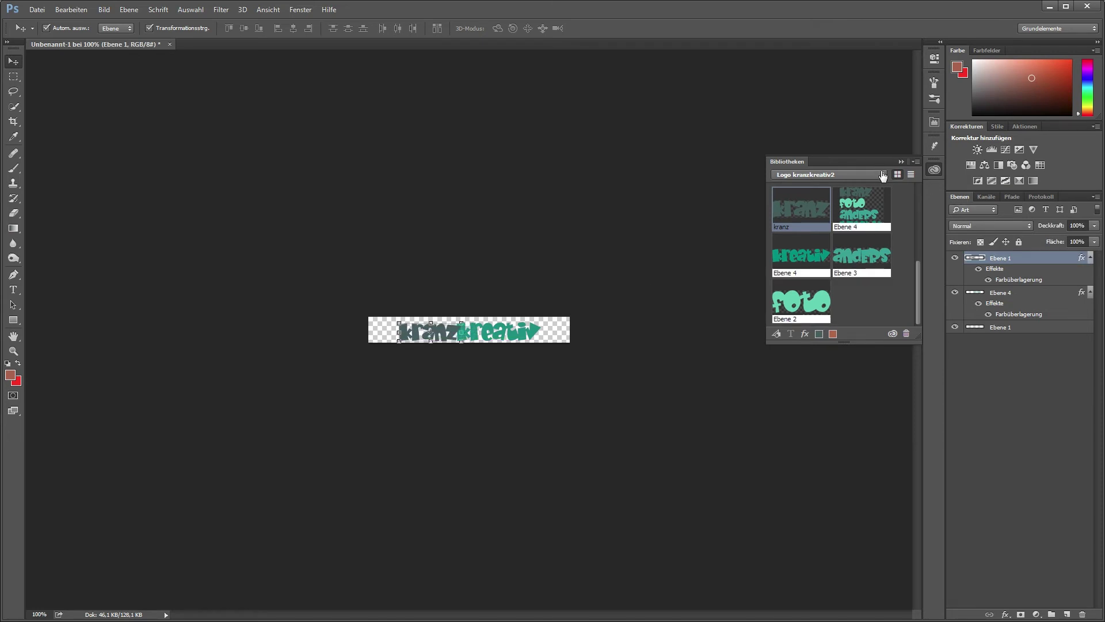
key("Left")
key("Left")
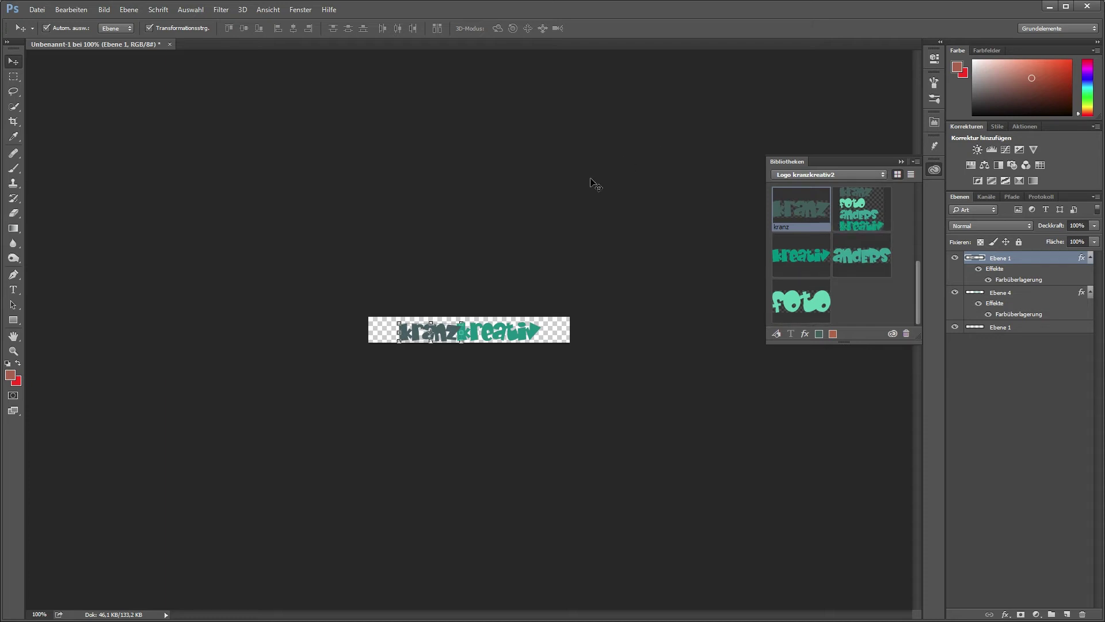
left_click(593, 180)
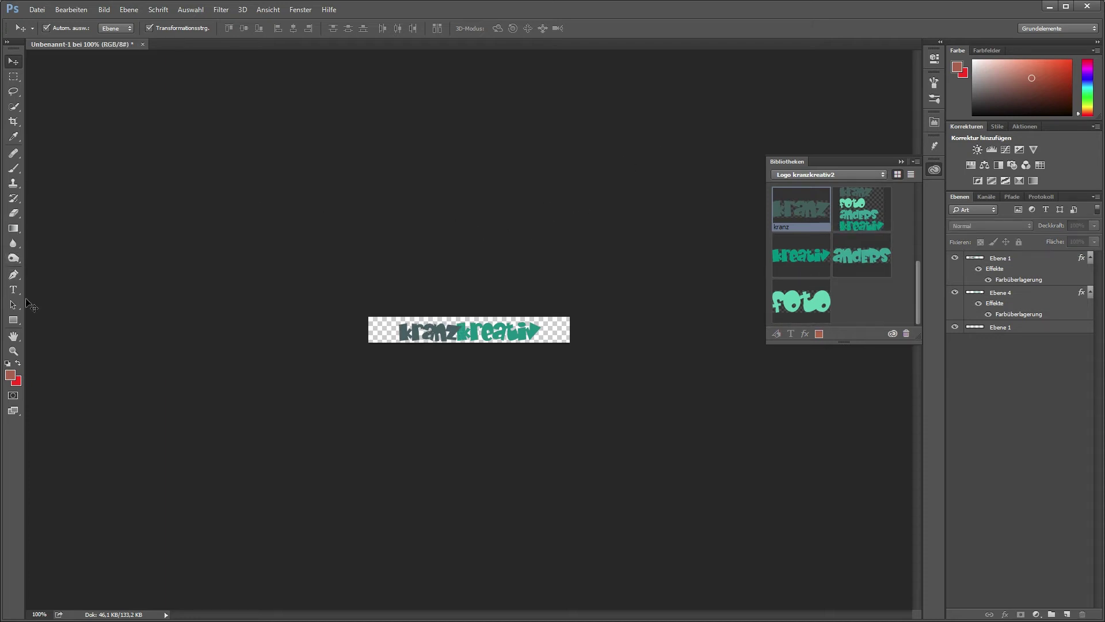
- Add .de text, shrink it to the logo's right end, and add a new layer
left_click(13, 290)
left_click(538, 331)
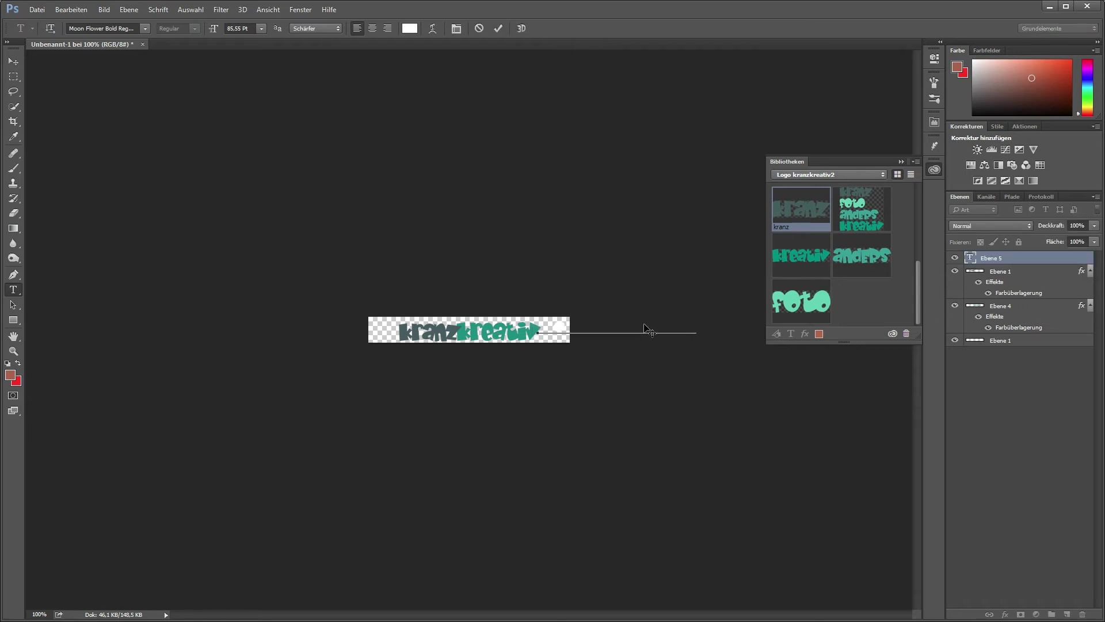
left_click(13, 61)
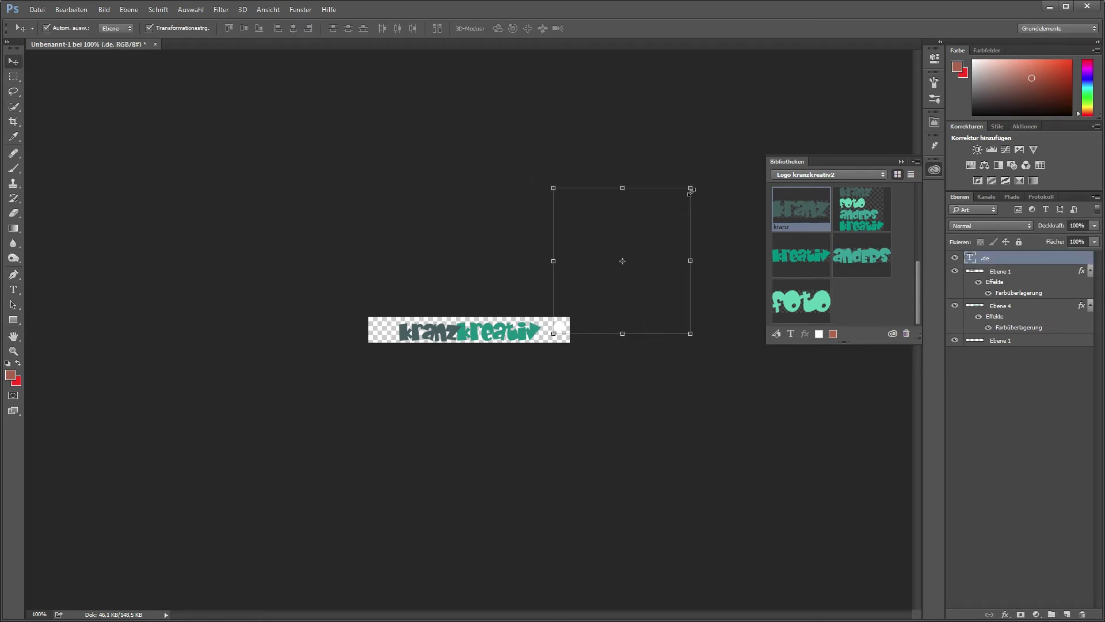
left_click_drag(692, 189, 660, 221)
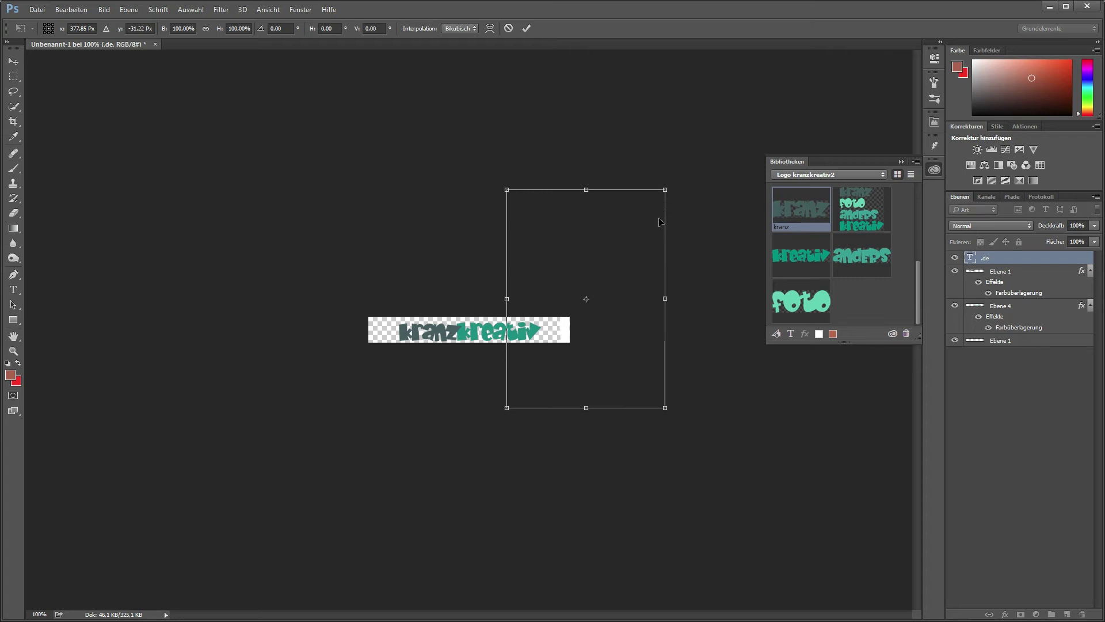
mouse_move(665, 191)
left_mouse_down()
mouse_move(525, 385)
mouse_move(563, 318)
left_mouse_up()
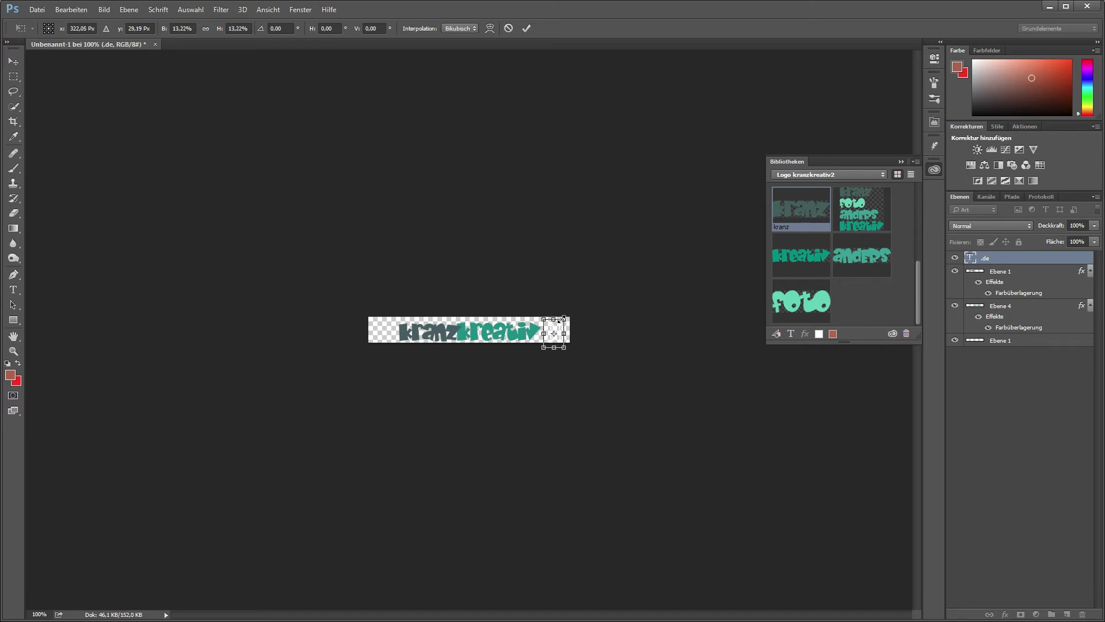
left_click(526, 28)
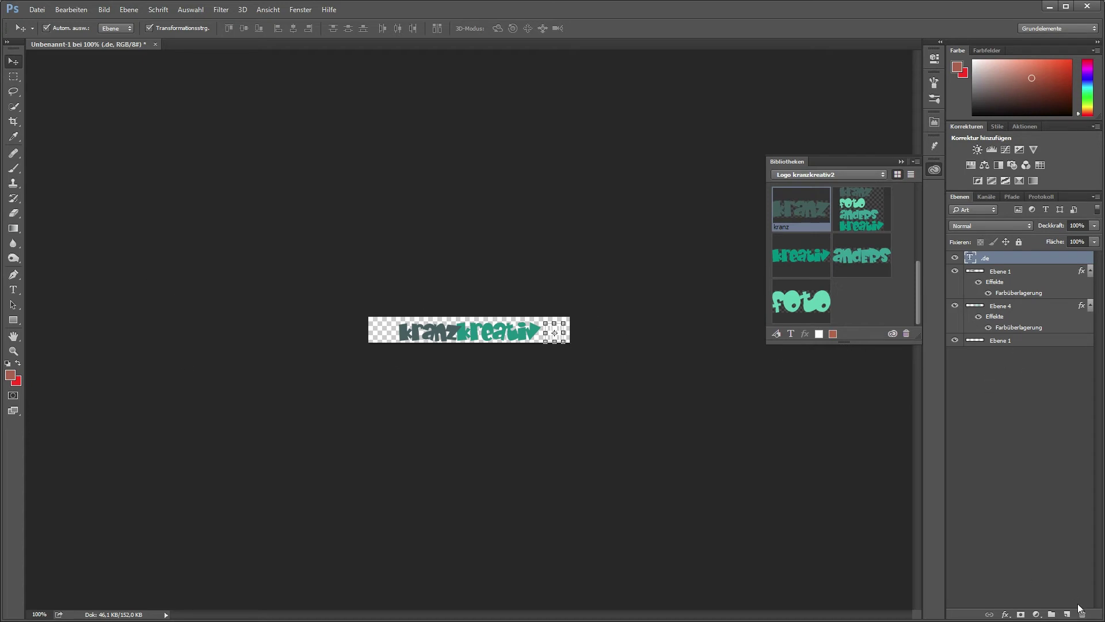
left_click(1067, 613)
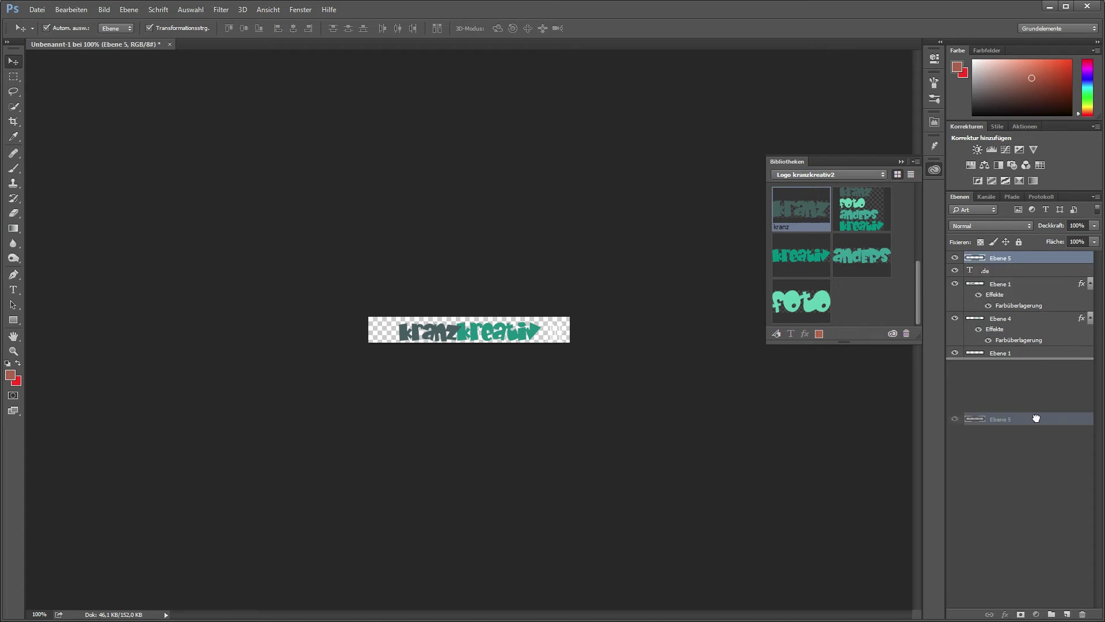
- Move the new layer to the bottom of the stack and set the foreground colour to 000000
left_click_drag(1017, 269, 1017, 359)
left_click(8, 371)
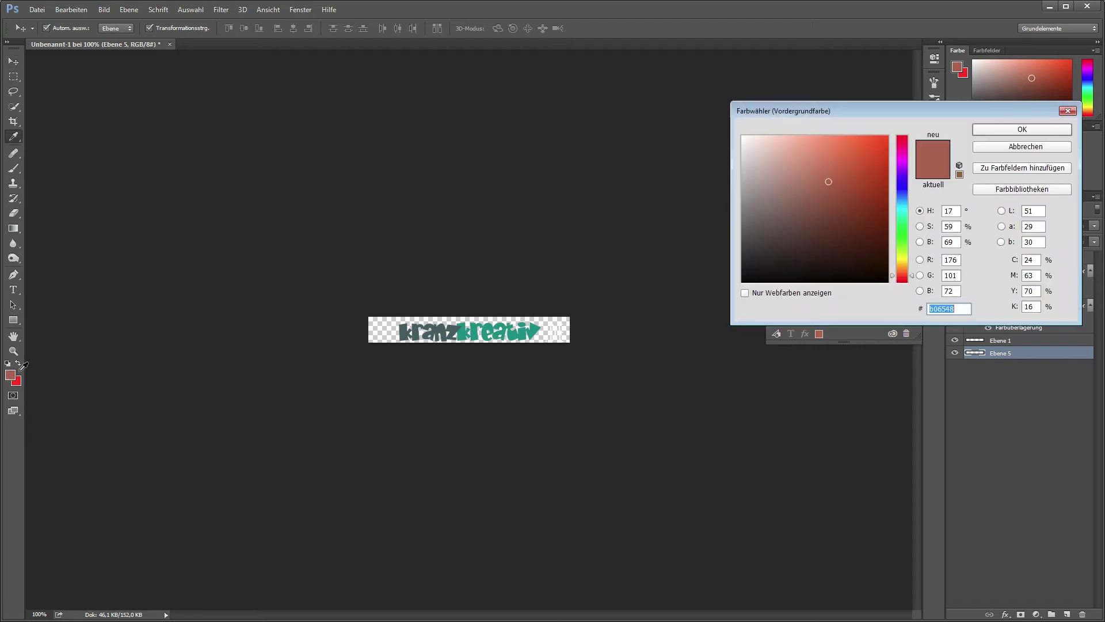
type("000000")
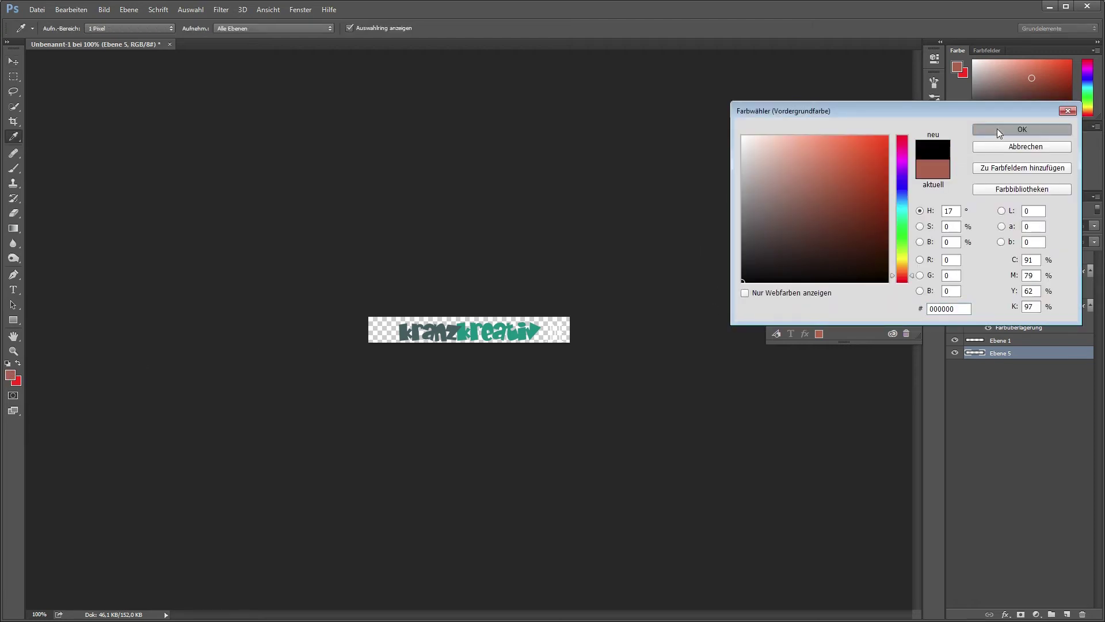
left_click(997, 129)
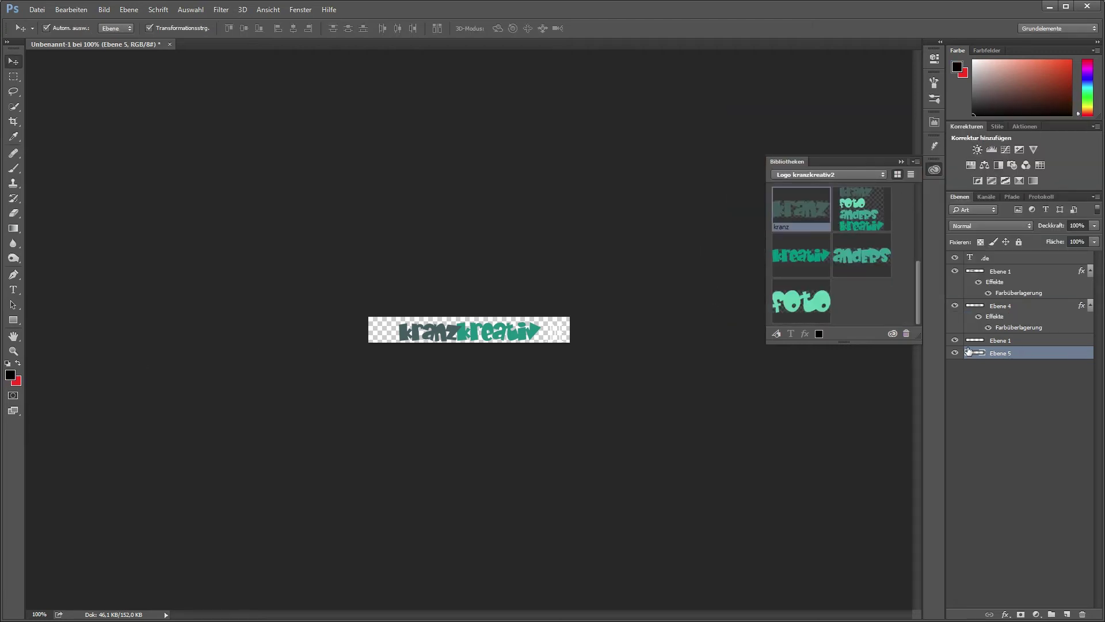
- Fill the Ebene 5 banner with black using the Paint Bucket tool
left_click(13, 228)
left_click(65, 237)
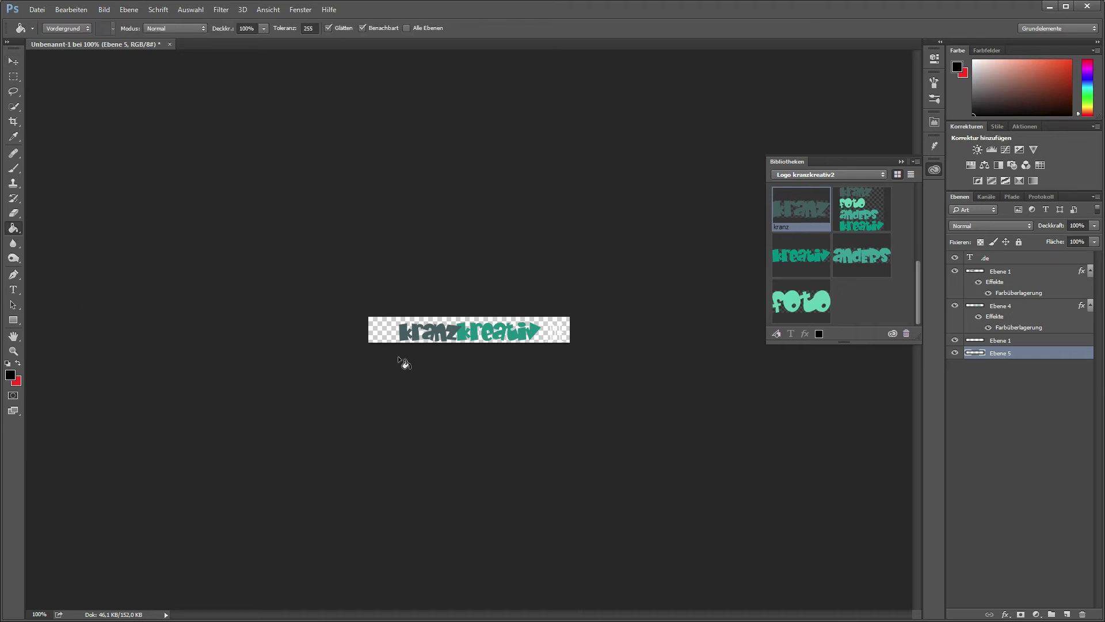
left_click(416, 340)
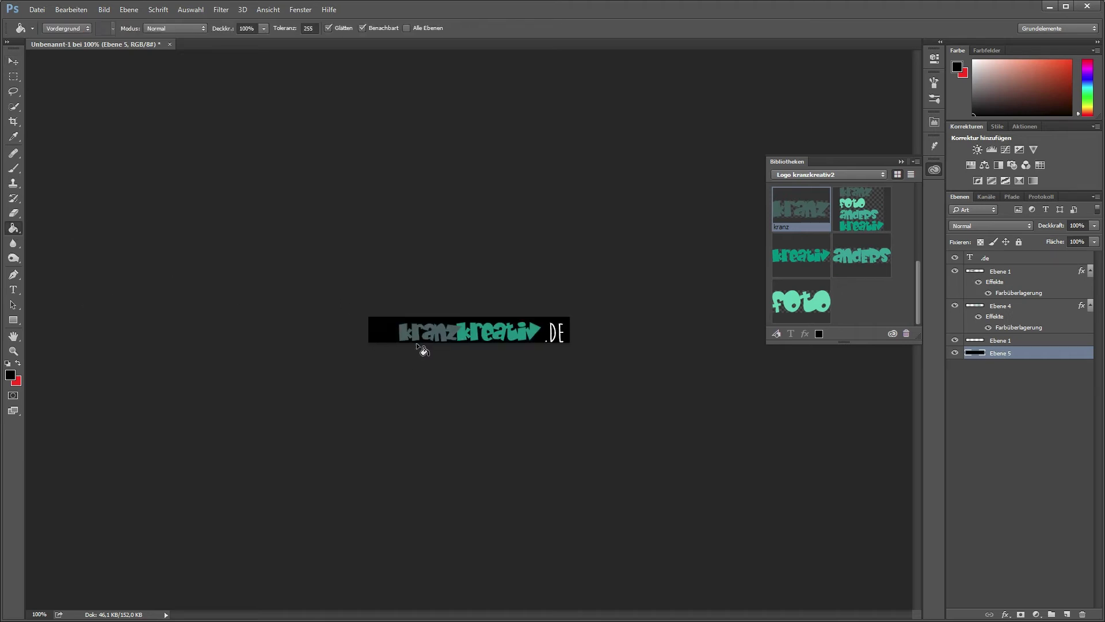
- Nudge kranz and kreativ together two pixels left and one pixel up
left_click(12, 62)
left_click(409, 228)
left_click(472, 333)
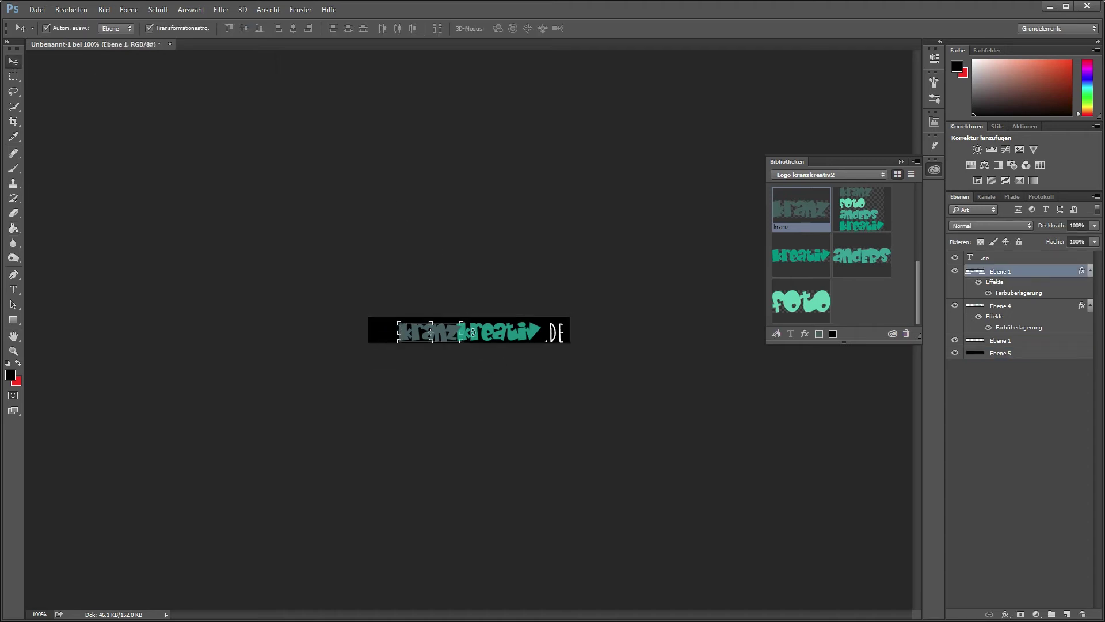
left_click(477, 333, "shift")
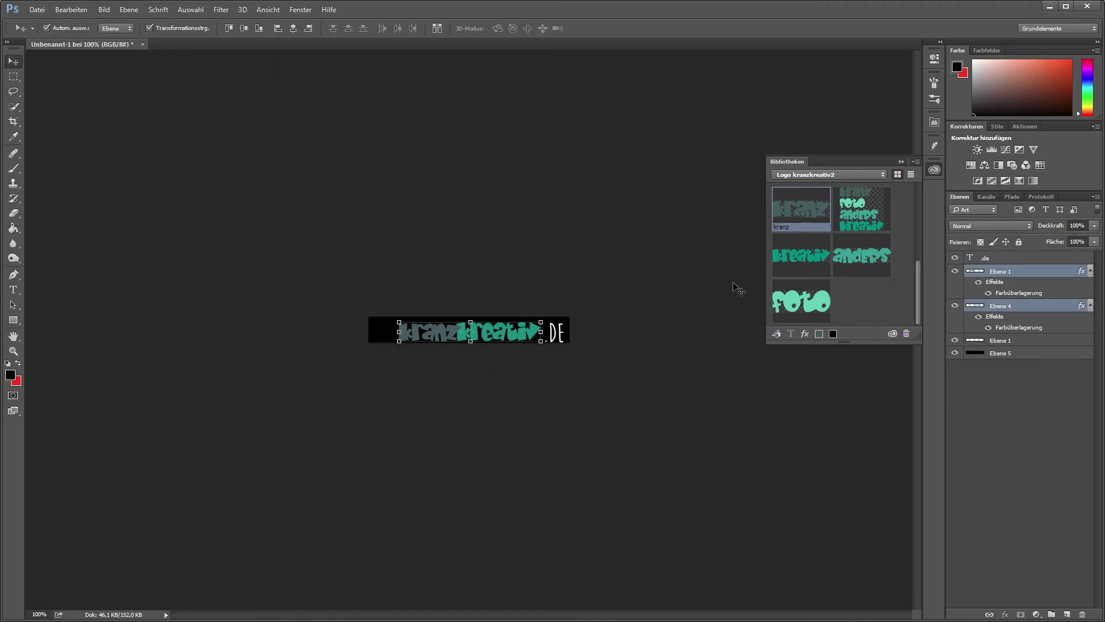
key("Left")
key("Left")
key("Left")
key("Left")
key("Left")
key("Left")
key("Left")
key("Left")
key("Left")
key("Left")
key("Left")
key("Left")
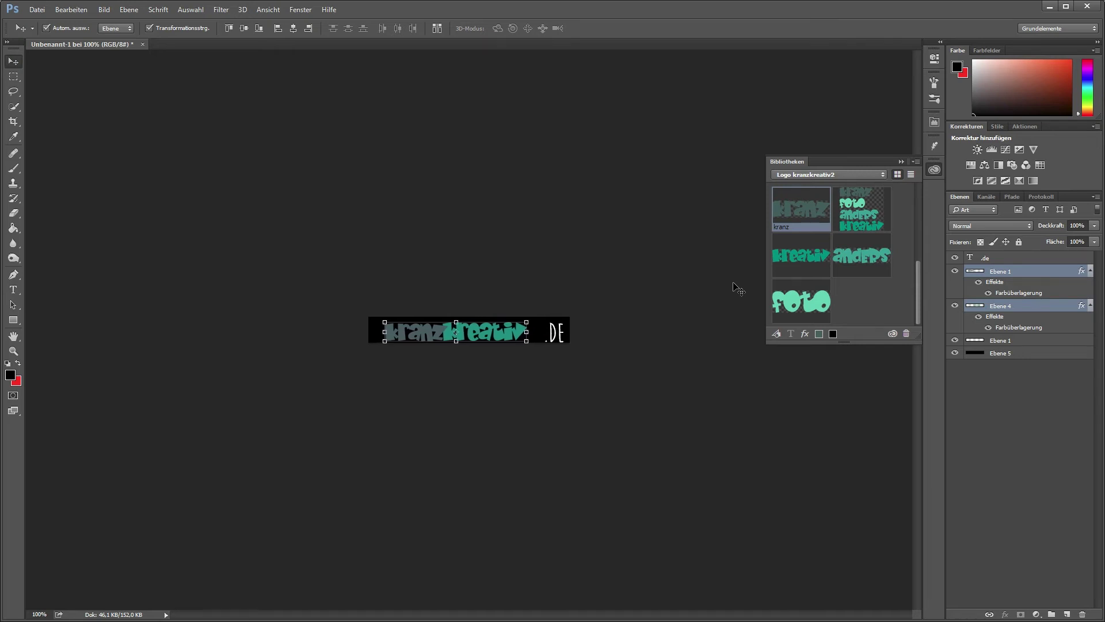
key("Left")
key("Left")
key("Left")
key("Left")
key("Left")
key("Left")
key("Left")
key("Left")
key("Left")
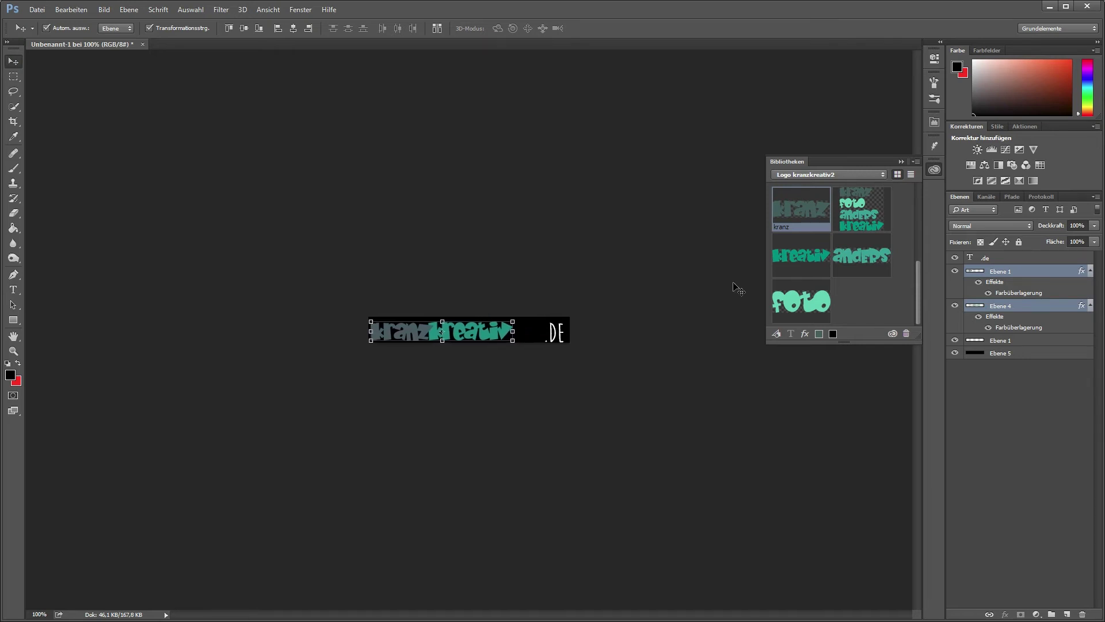
key("Up")
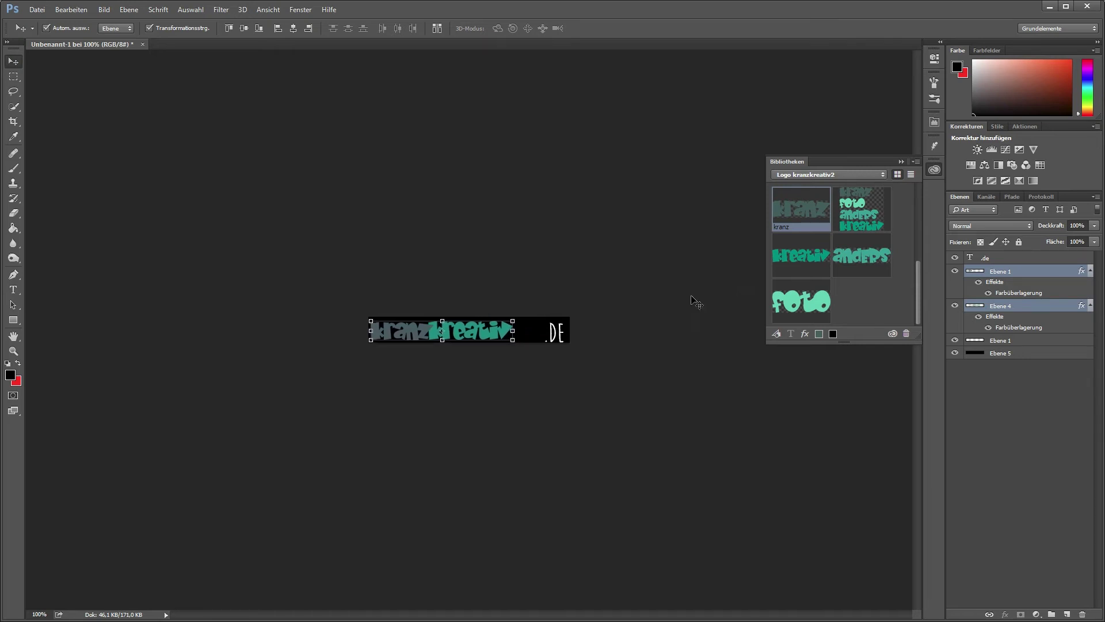
left_click(694, 301)
- Shrink the .DE text to about 86% and nudge it one pixel left
left_click(556, 333)
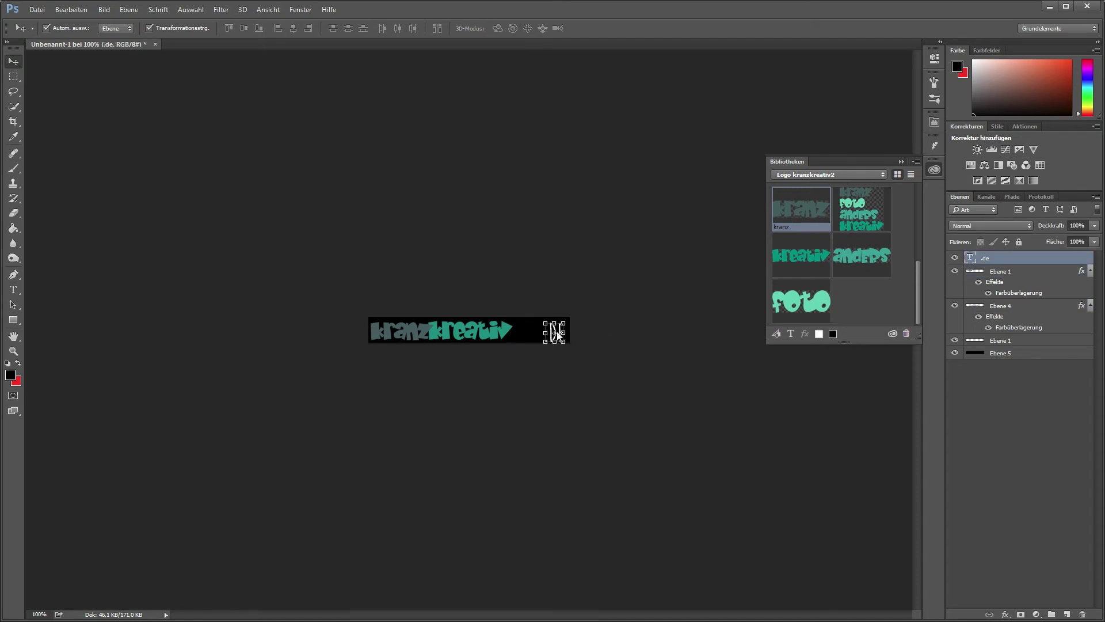
left_click(566, 326)
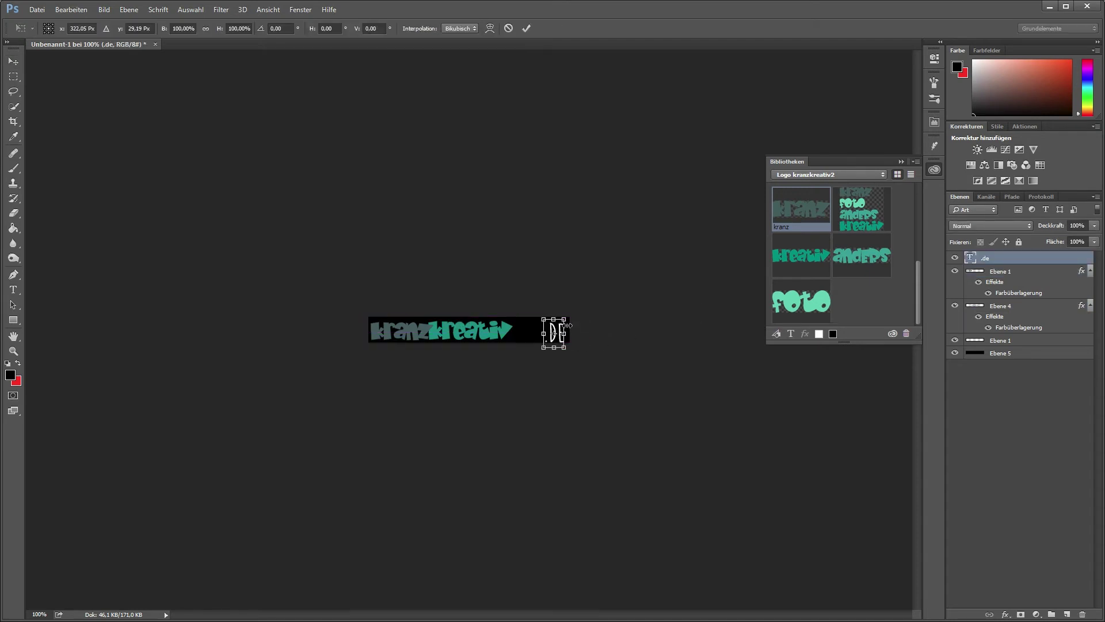
left_click_drag(566, 318, 562, 322)
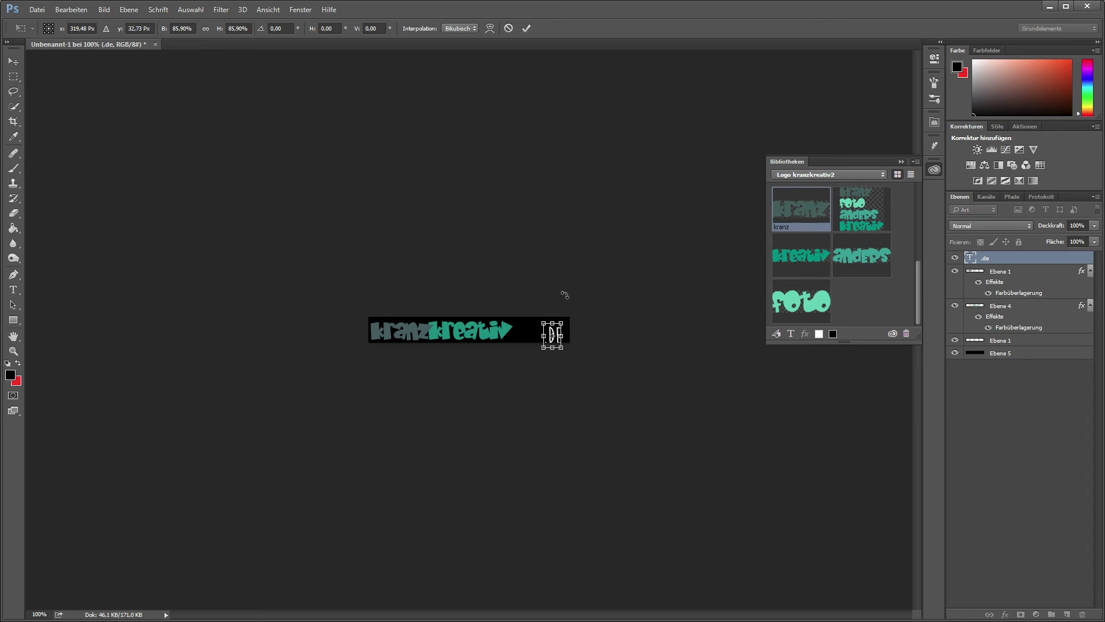
left_click(526, 28)
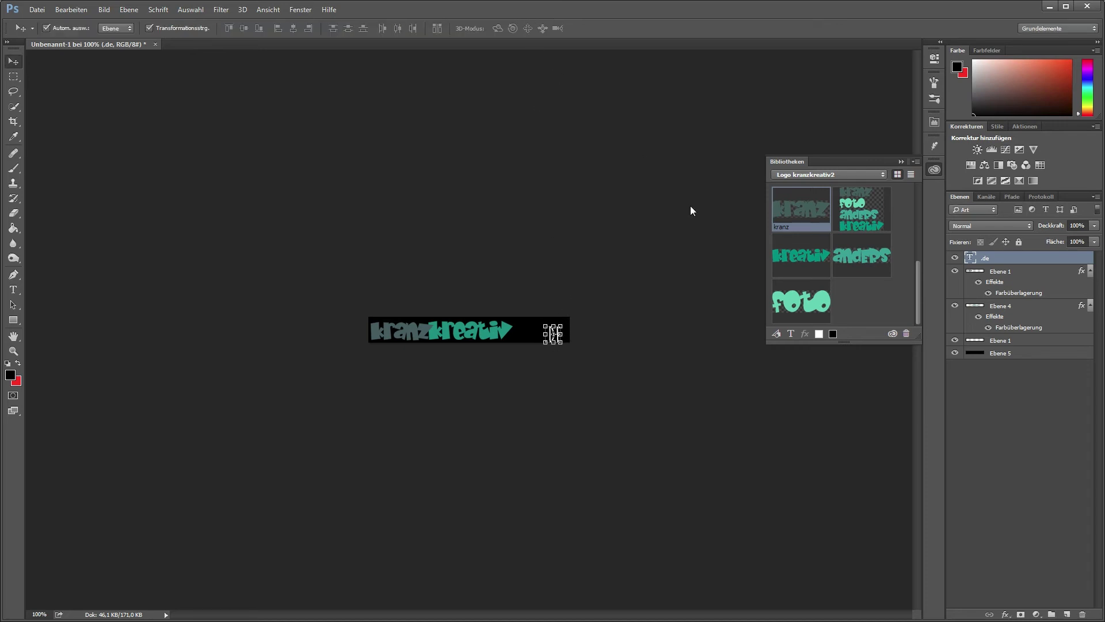
key("Left")
key("Left")
key("Left")
key("Left")
key("Left")
key("Left")
key("Left")
key("Left")
key("Left")
key("Left")
key("Left")
key("Left")
key("Left")
key("Left")
key("Left")
key("Left")
key("Left")
key("Left")
key("Left")
key("Left")
key("Left")
key("Left")
key("Left")
key("Left")
key("Left")
key("Left")
key("Left")
key("Left")
key("Left")
key("Left")
key("Left")
left_click(548, 383)
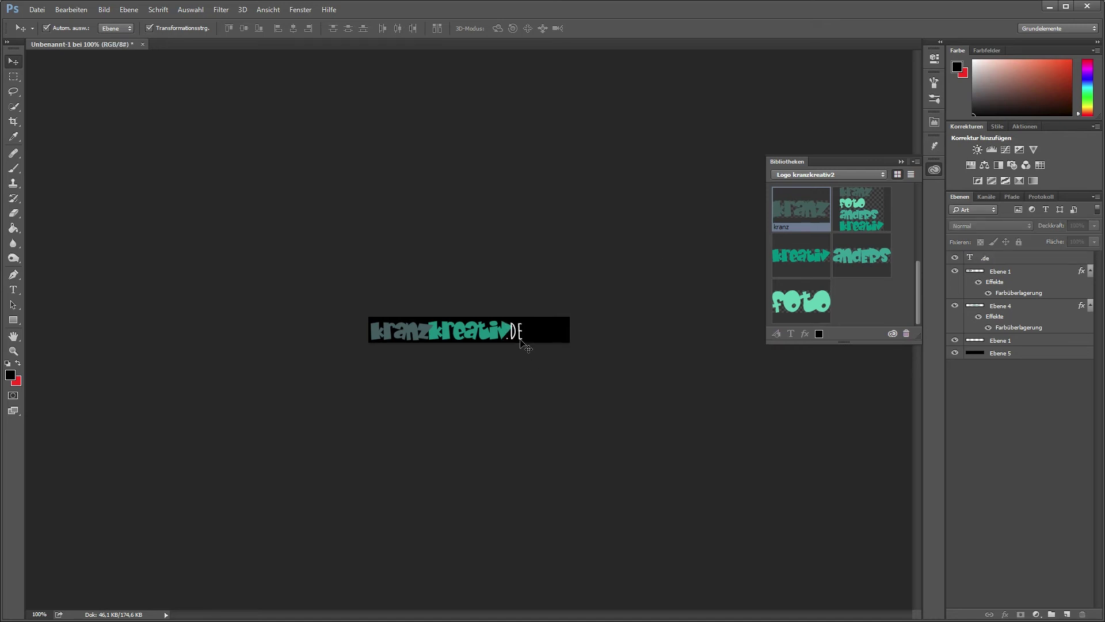
- Move all lettering layers, excluding the black background, three pixels right
left_click(524, 339)
left_click(576, 299)
left_click_drag(357, 305, 575, 345)
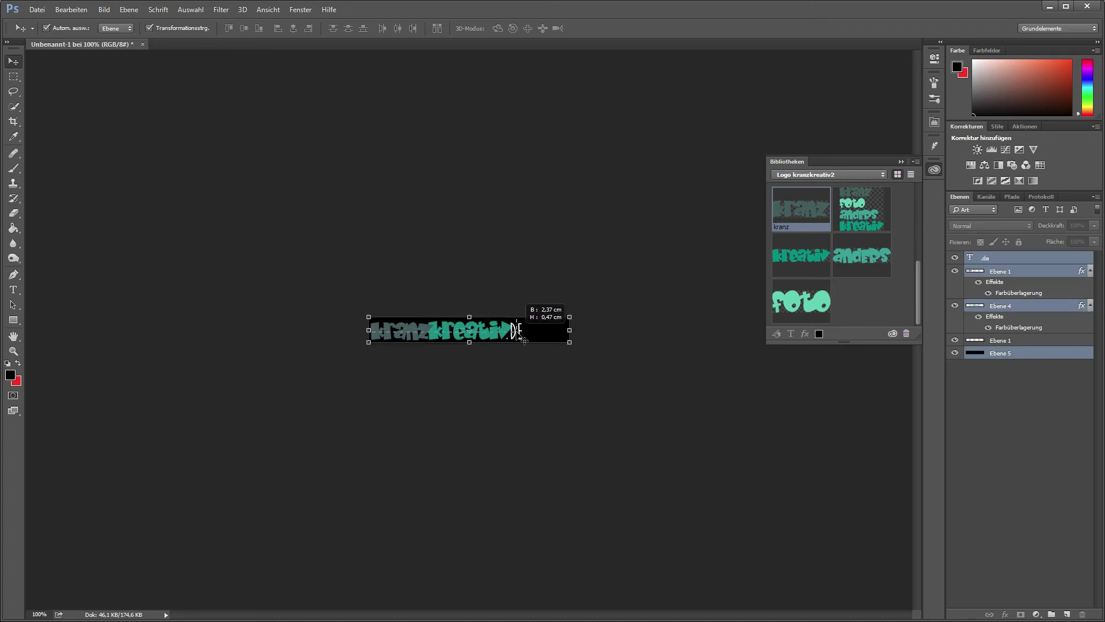
left_click(603, 327)
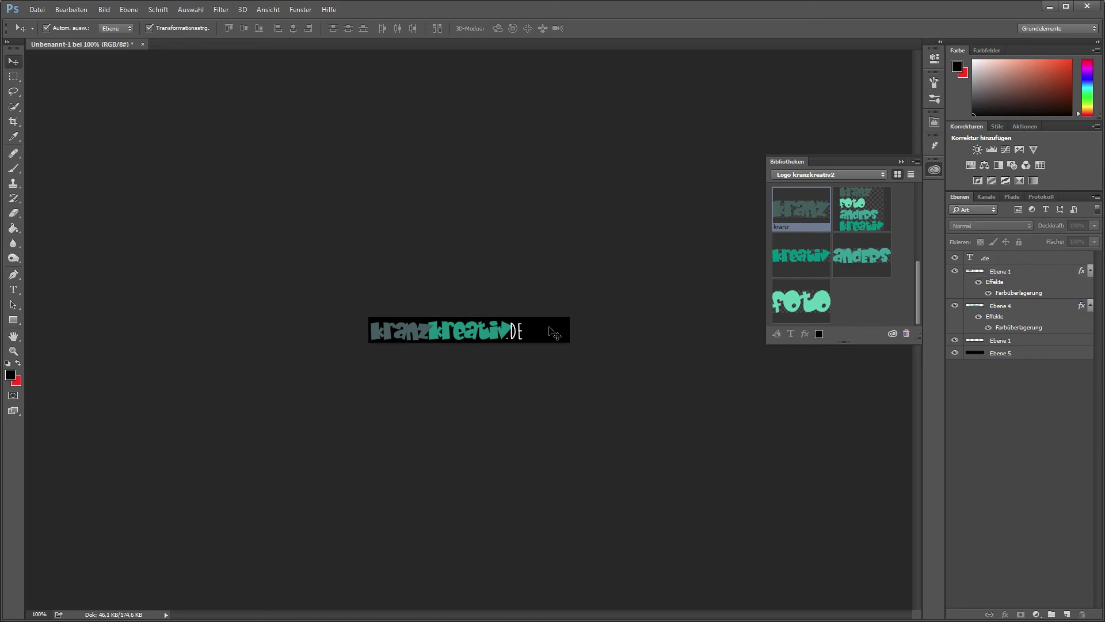
left_click(1002, 344)
left_click(1010, 259, "shift")
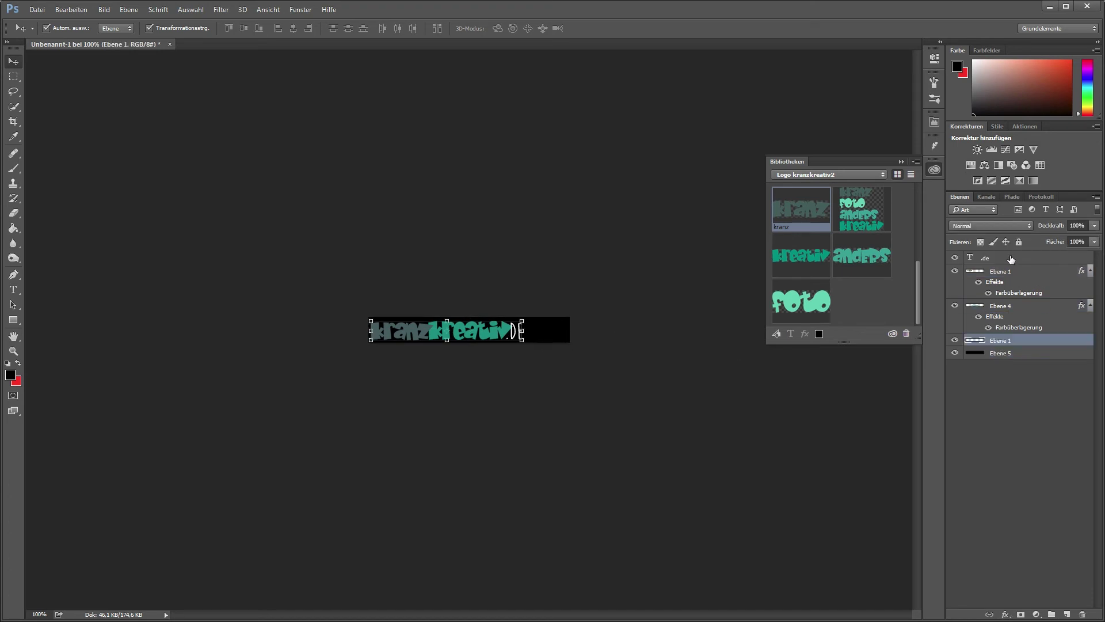
key("Right")
key("Right")
key("Right")
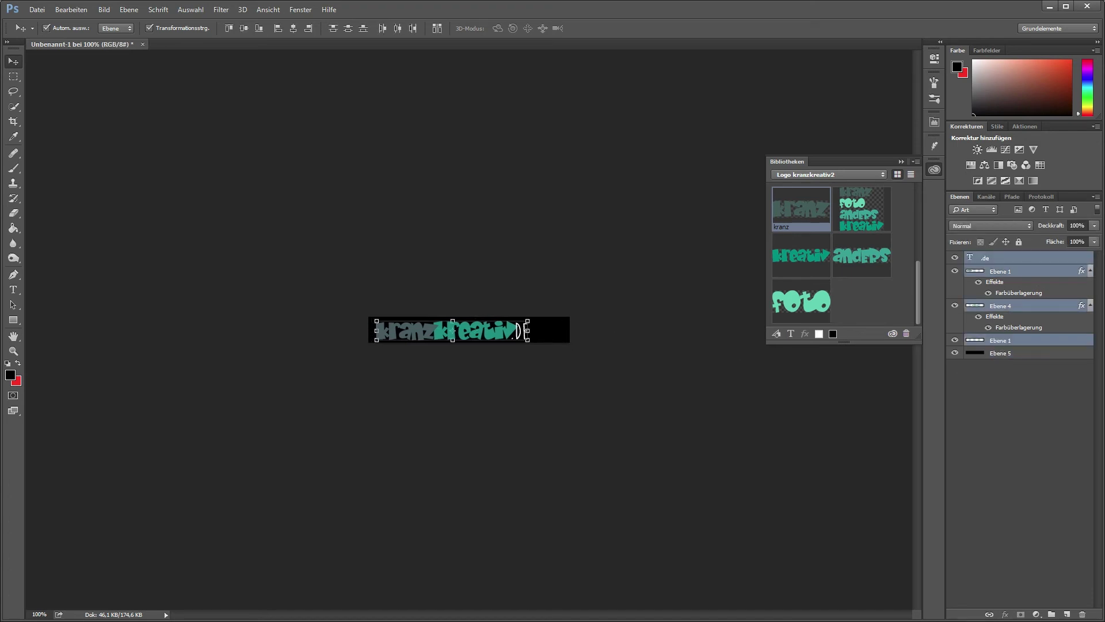
key("Right")
key("Right")
key("Right")
key("Right")
key("Right")
key("Right")
key("Right")
key("Right")
key("Right")
key("Right")
key("Right")
key("Right")
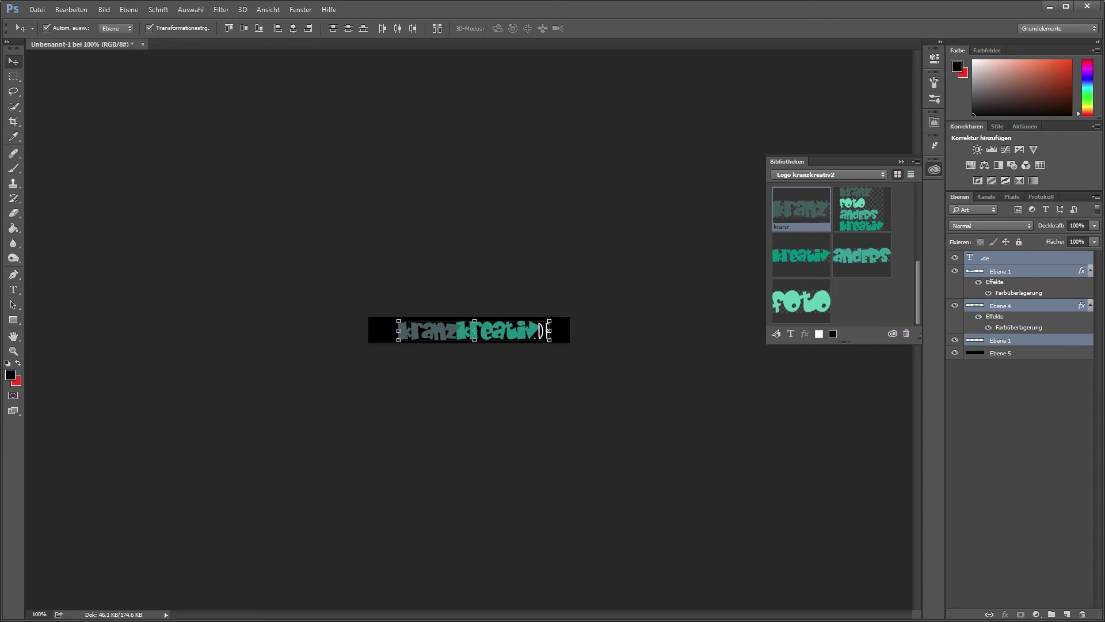
key("Right")
key("Right")
key("Right")
key("Right")
key("Right")
key("Right")
key("Right")
key("Right")
key("Right")
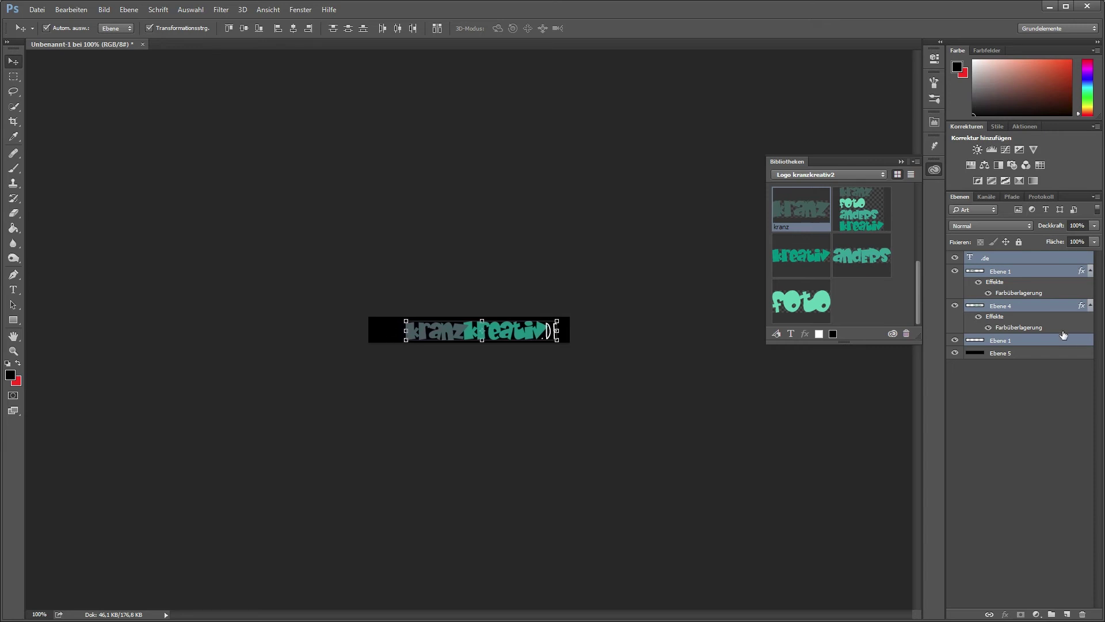
left_click(1036, 413)
left_click(996, 260)
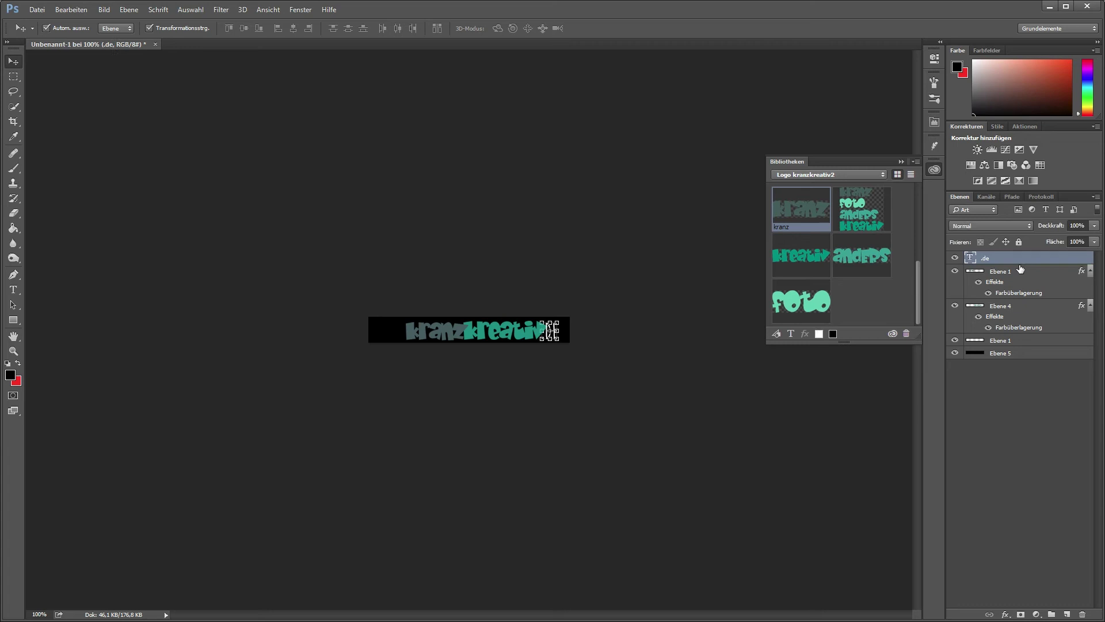
key("ctrl+j")
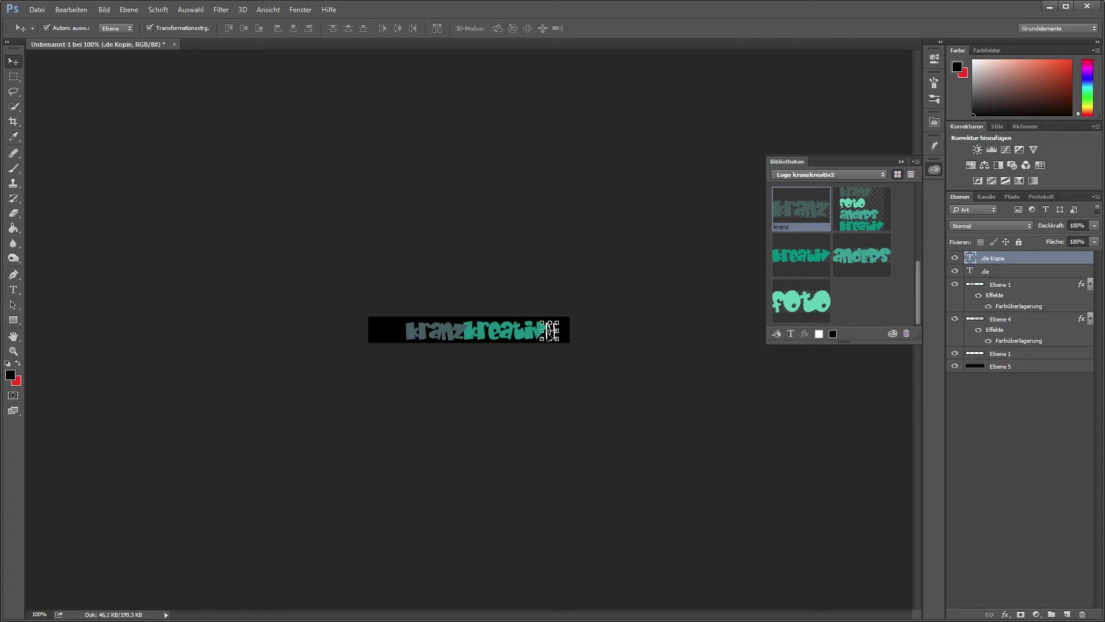
left_click_drag(551, 333, 386, 339)
key("ctrl+t")
key("t")
left_click_drag(381, 334, 440, 367)
key("BackSpace")
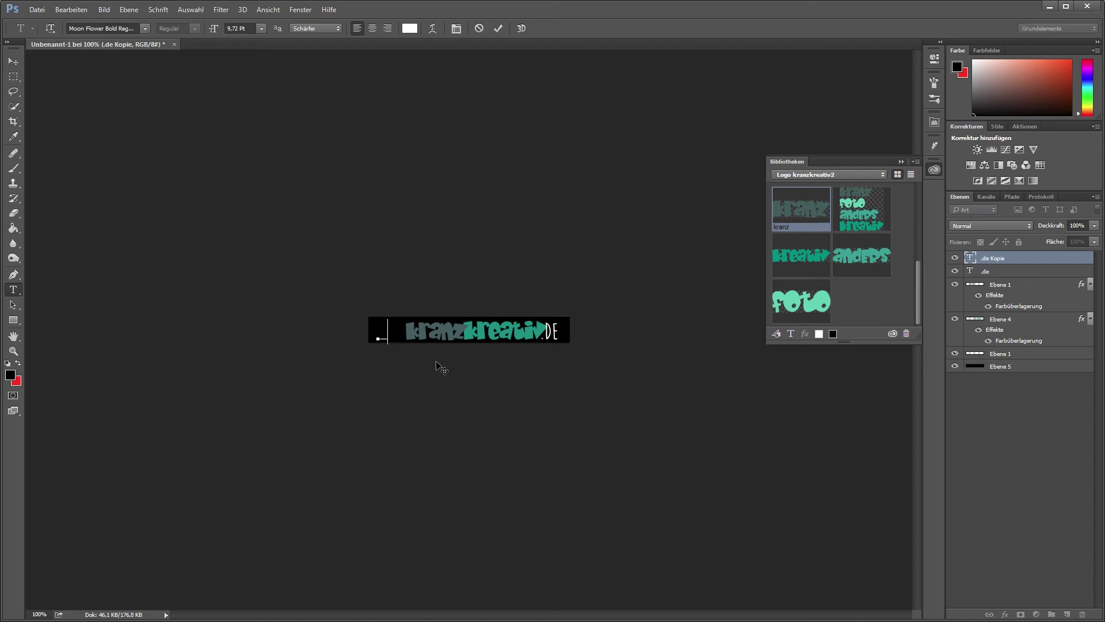
type("www")
left_click(499, 28)
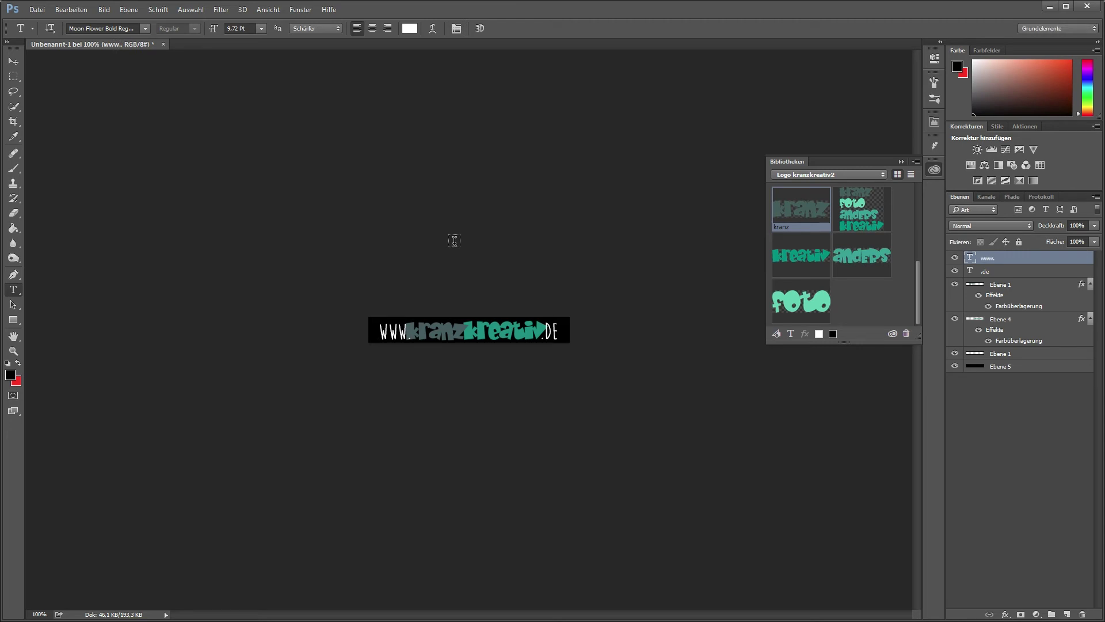
left_click(13, 61)
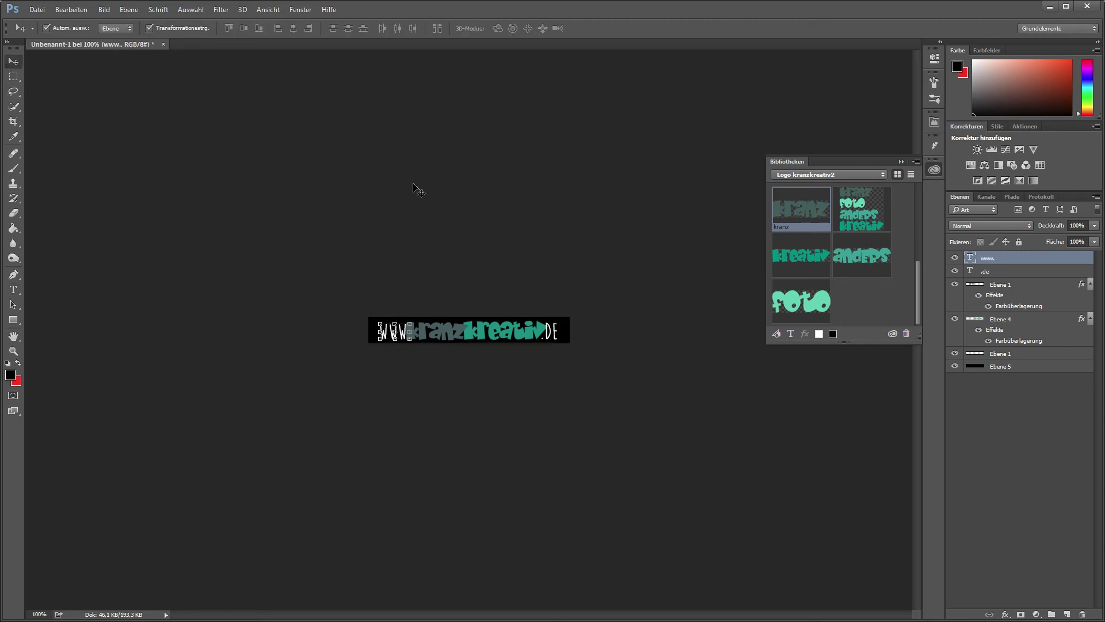
key("Left")
key("Left")
key("Left")
key("Left")
key("Left")
key("Left")
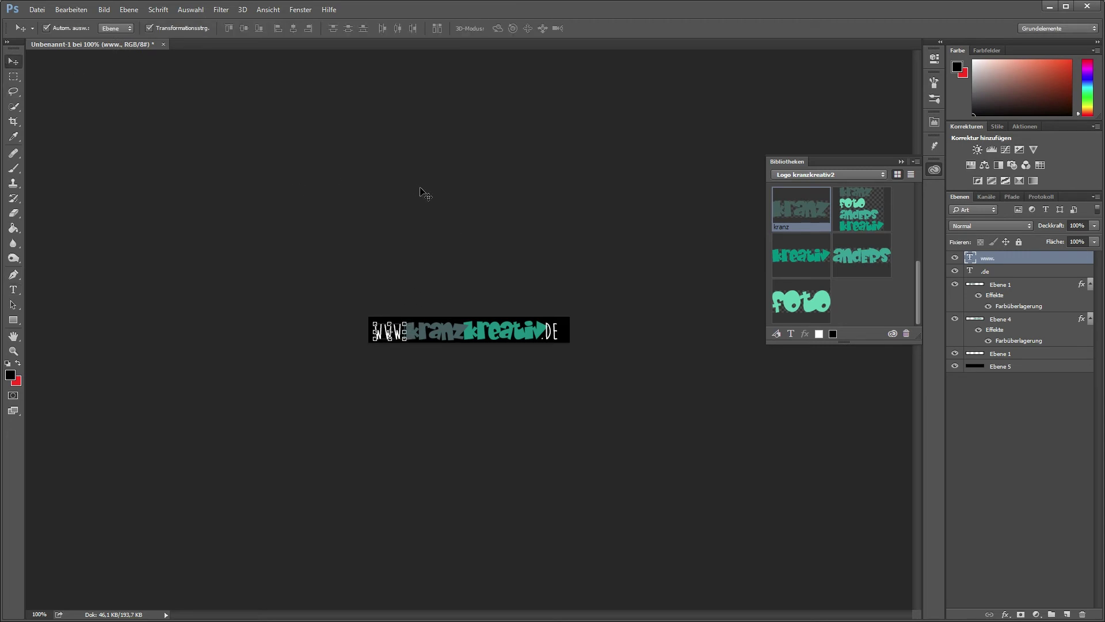
left_click(424, 193)
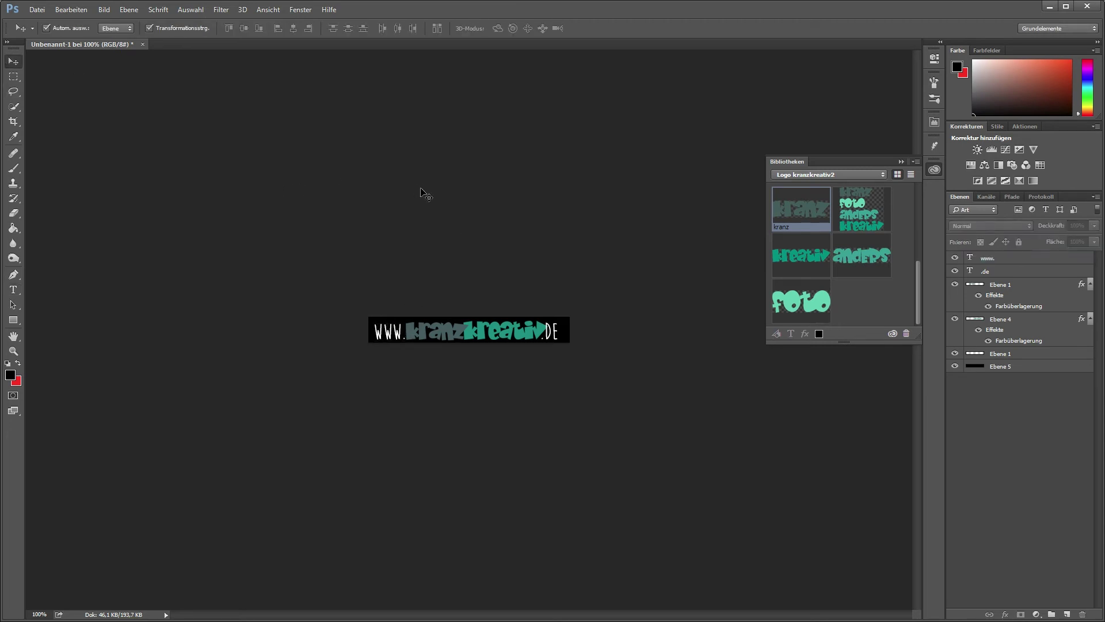
left_click(556, 340)
key("Right")
key("Right")
key("Right")
key("Right")
key("Right")
key("Right")
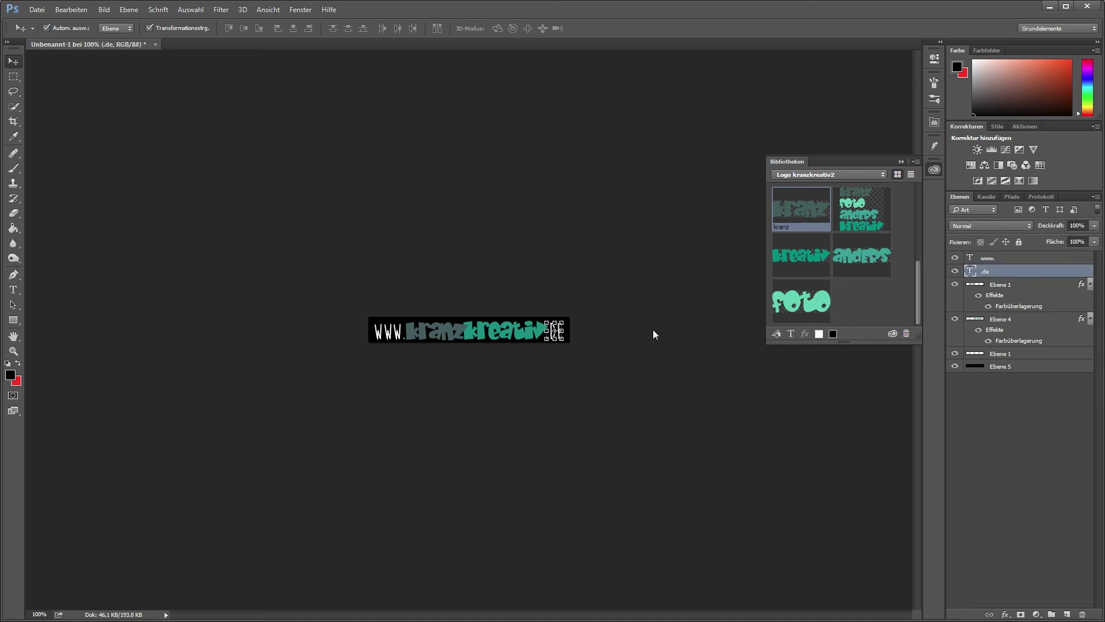
left_click(550, 387)
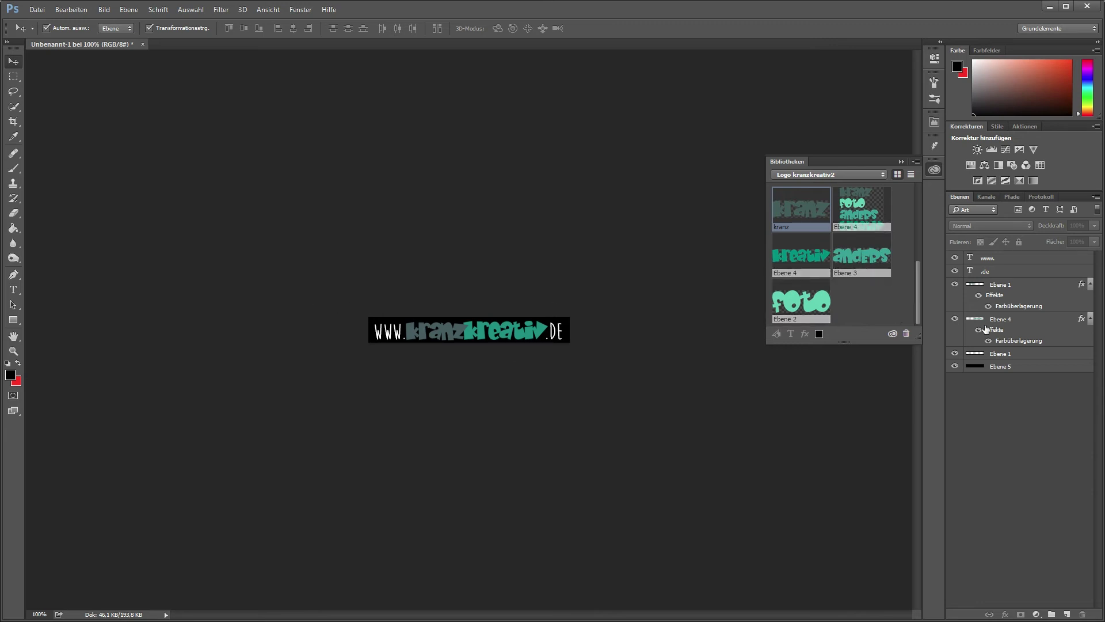
left_click(1030, 354)
left_click(1008, 258, "shift")
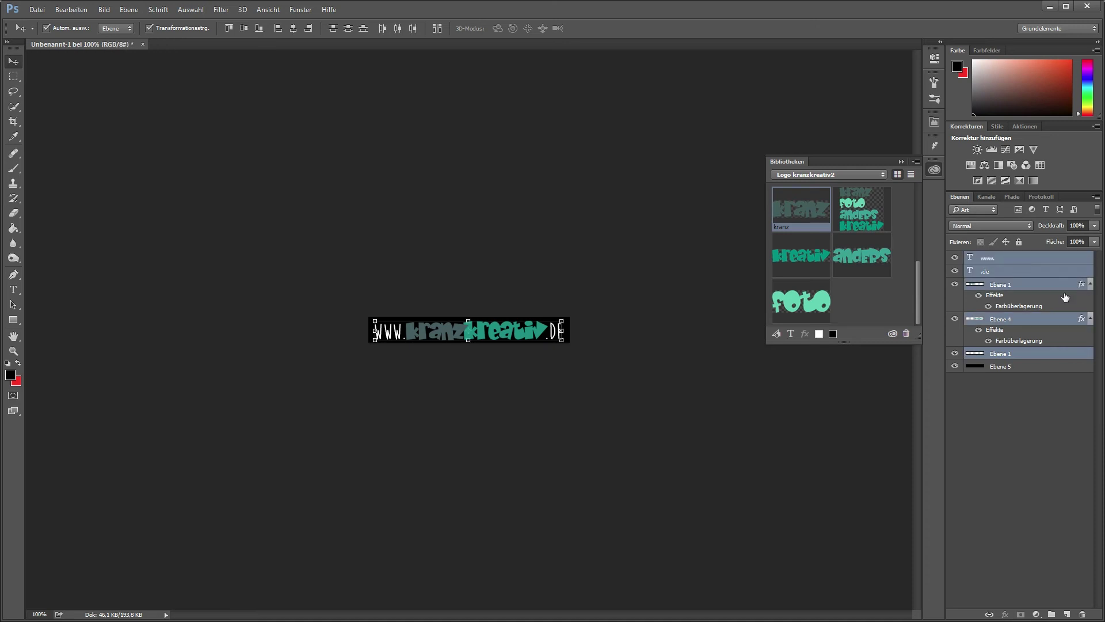
key("Left")
key("Left")
key("Left")
key("Left")
key("Left")
key("Left")
key("Left")
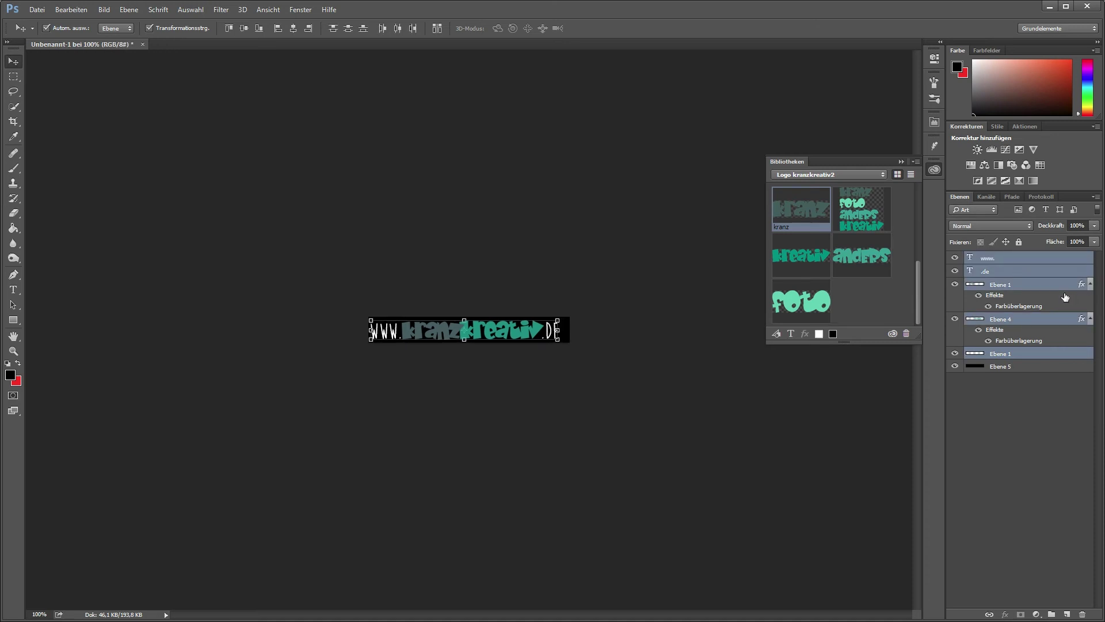
- Hide the black Ebene 5 background layer, leaving the lettering on transparency
left_click(671, 274)
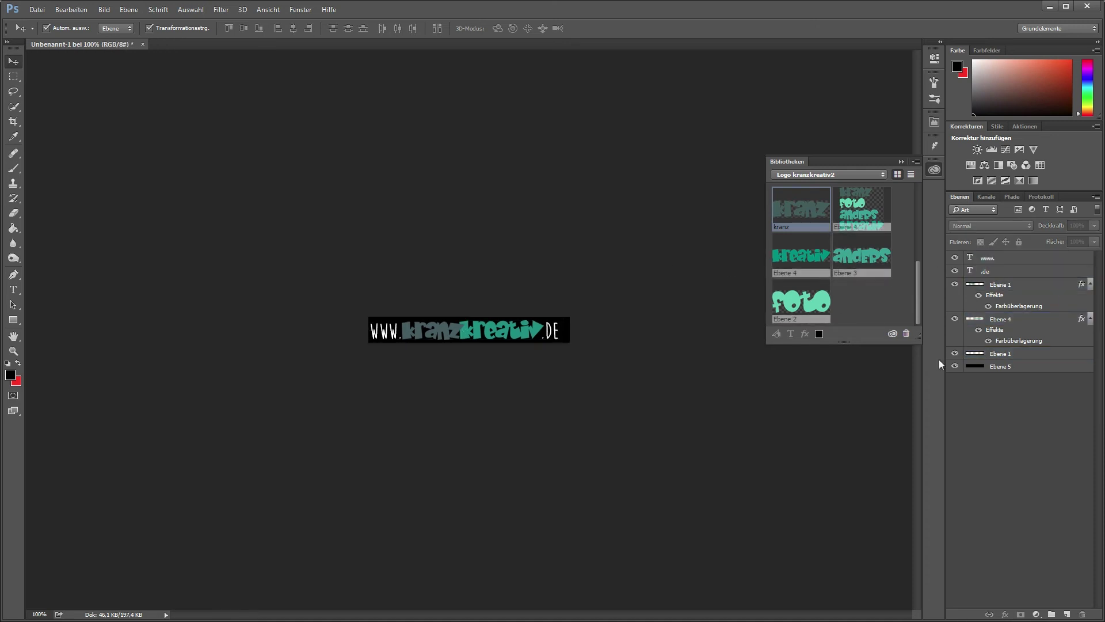
left_click(954, 366)
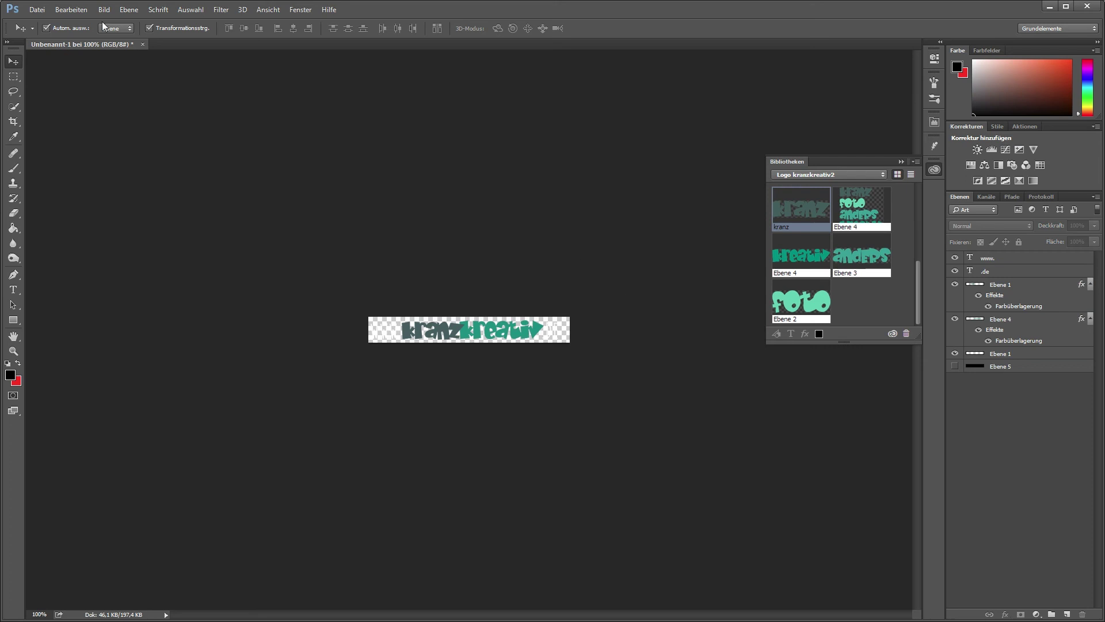
left_click(37, 9)
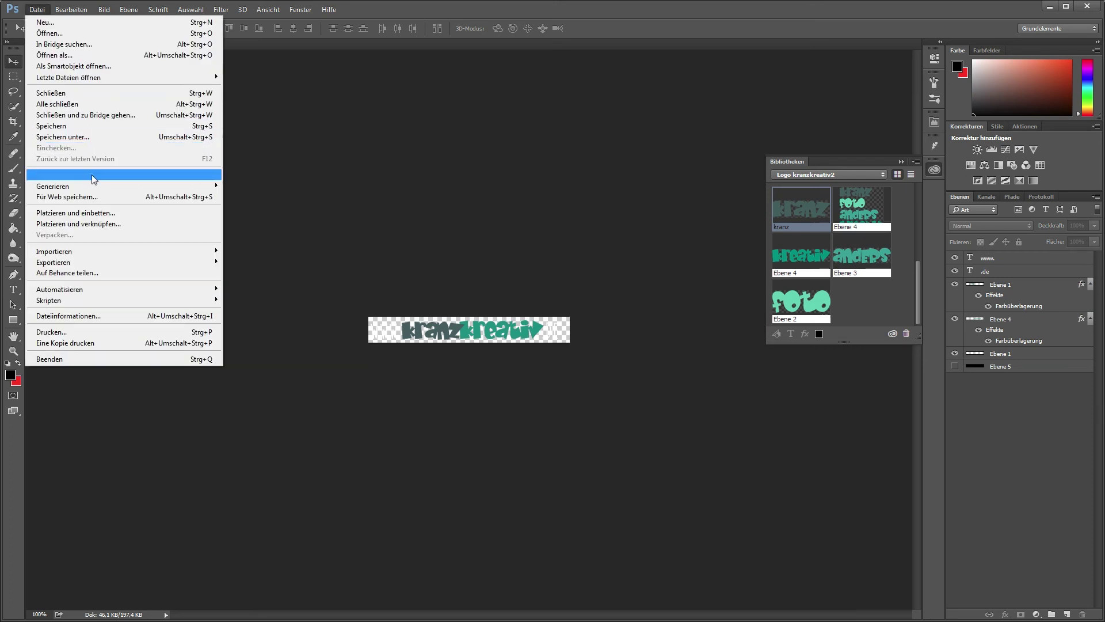
- Set the Save for Web (Für Web speichern) export format to PNG-24 with transparency
left_click(86, 197)
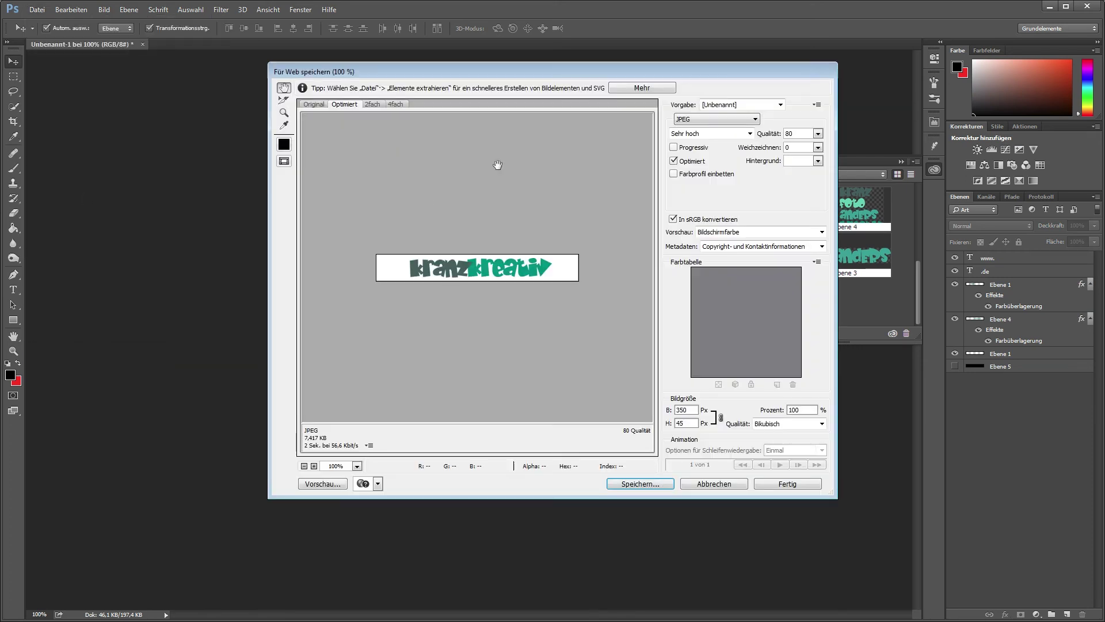
left_click(712, 121)
left_click(706, 155)
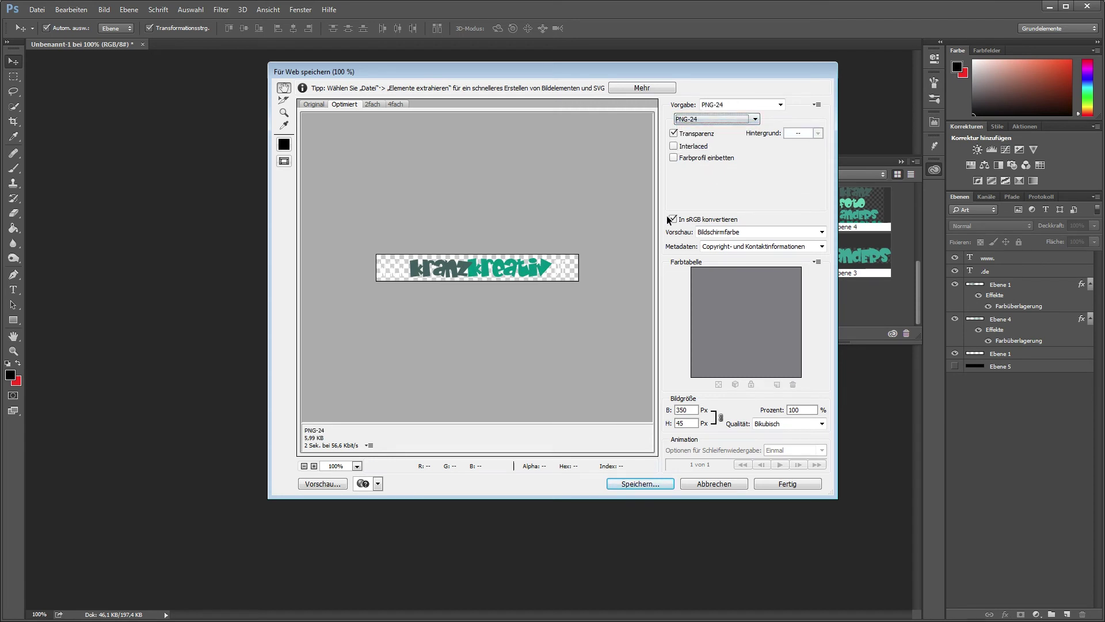
left_click(640, 483)
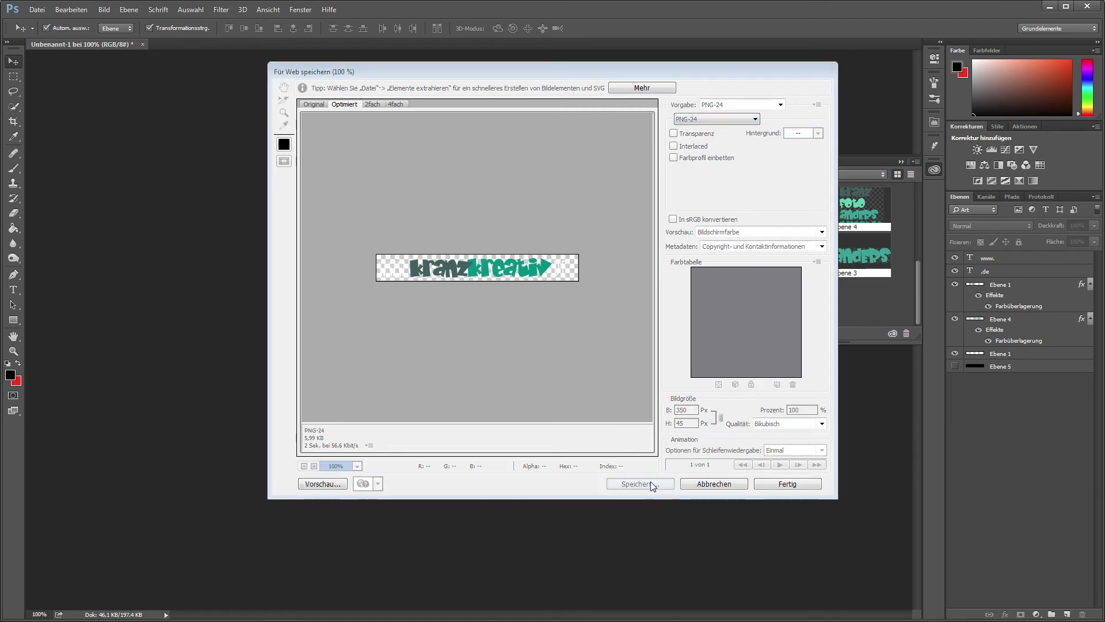
- Save the PNG to the Desktop under a new file name, then minimize Photoshop
left_click(403, 106)
left_click(358, 128)
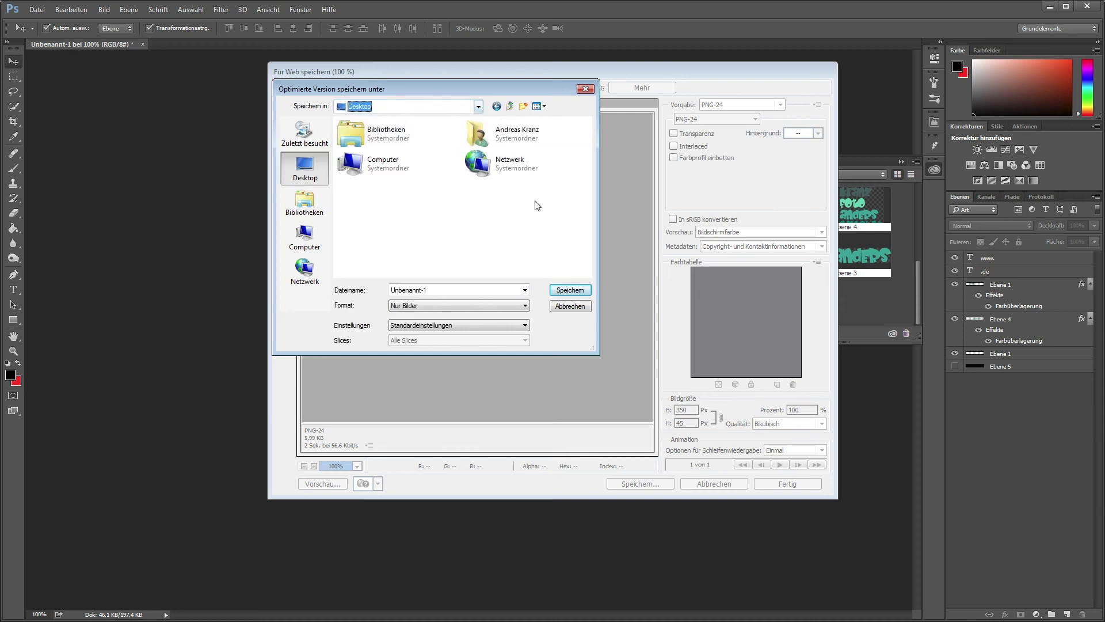
left_click(437, 289)
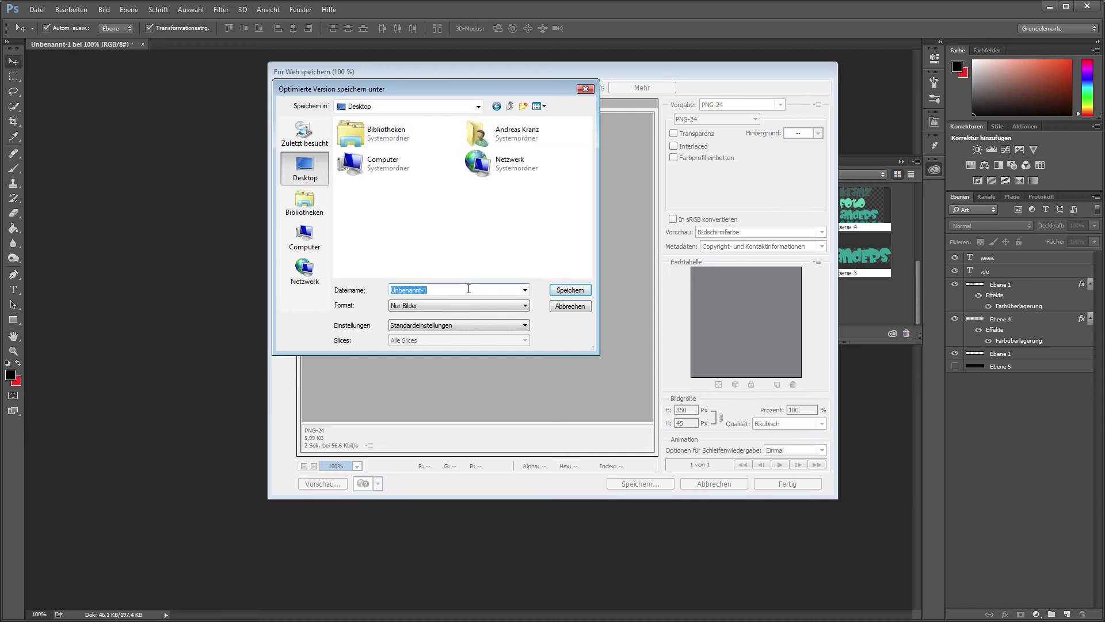
key("BackSpace")
left_click(570, 289)
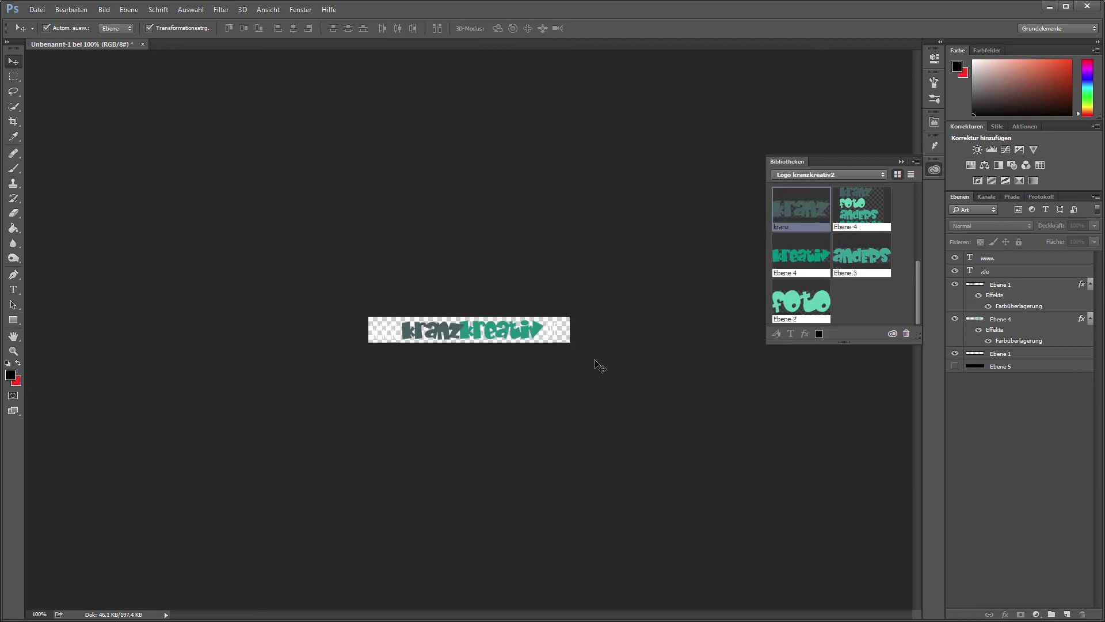
left_click(1051, 7)
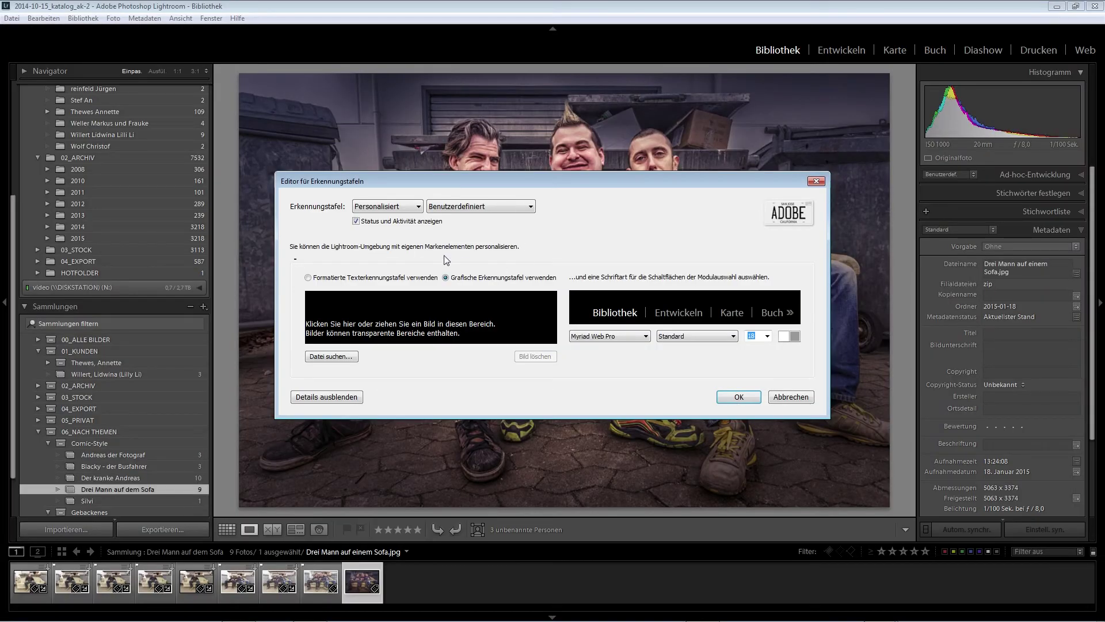
- Load logokranz PNG from the Desktop as Lightroom's graphical identity plate, then return to Photoshop
left_click(331, 357)
left_click_drag(525, 275, 525, 232)
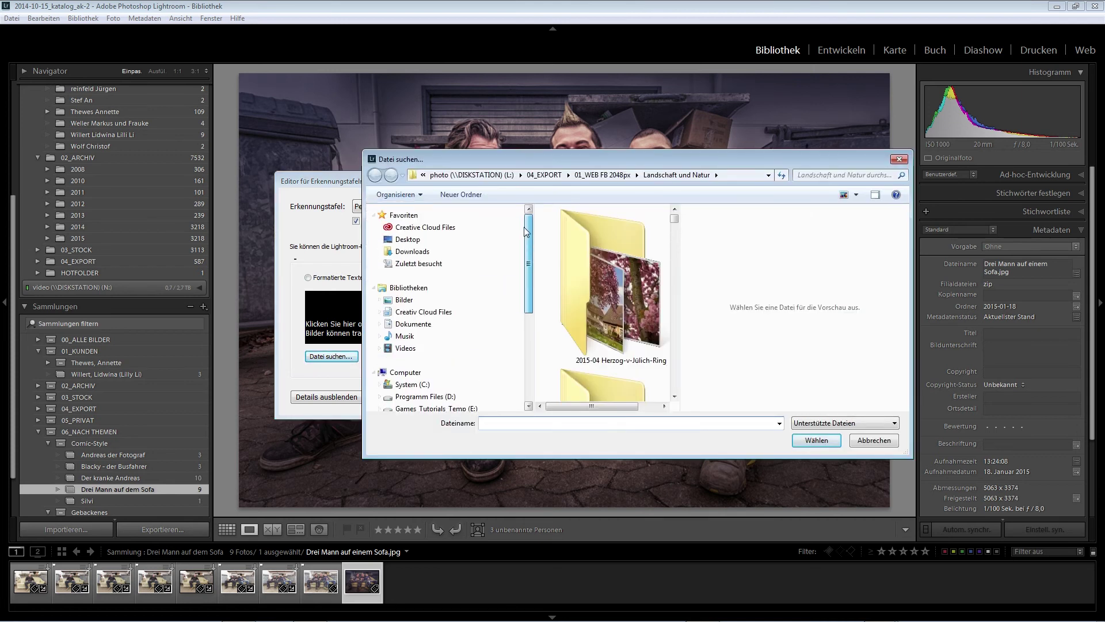
left_click(408, 239)
scroll(681, 357, "down", 1)
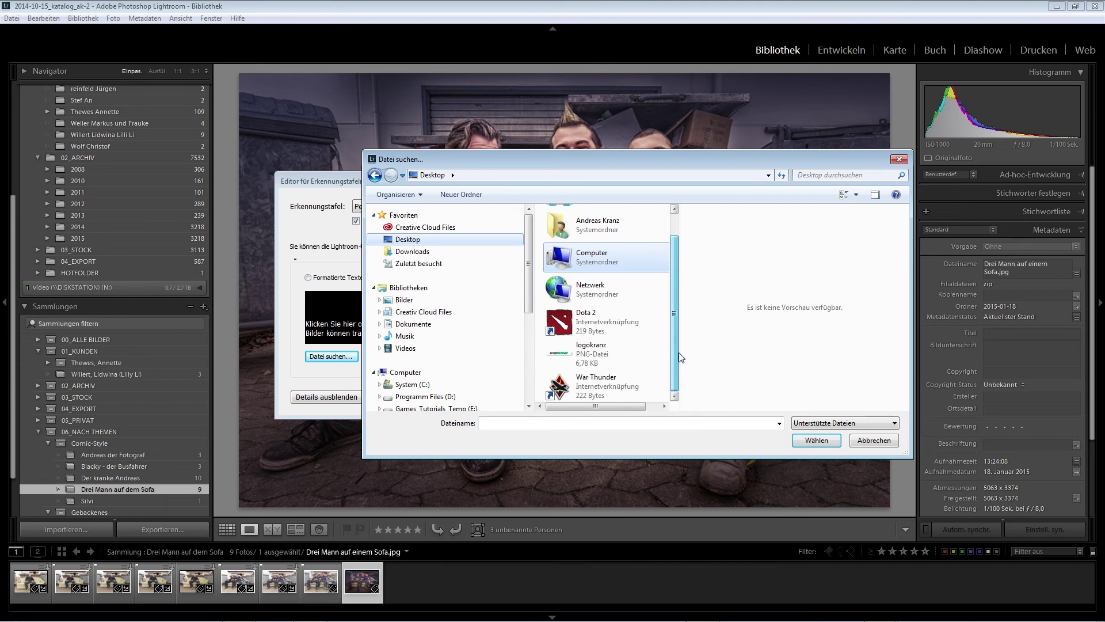
double_click(599, 354)
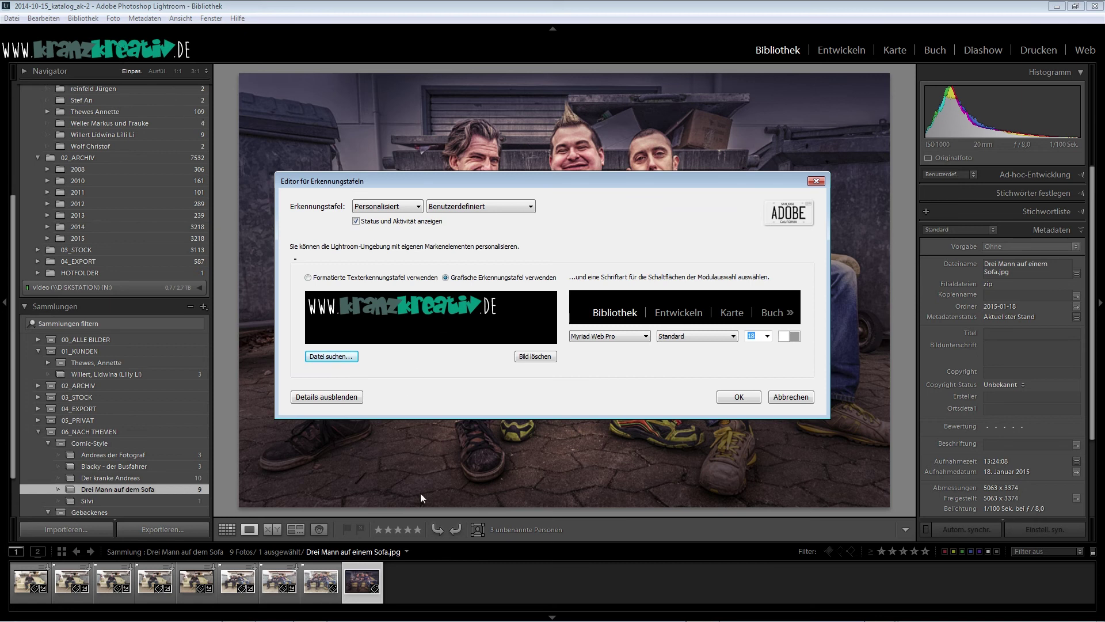
left_click(238, 610)
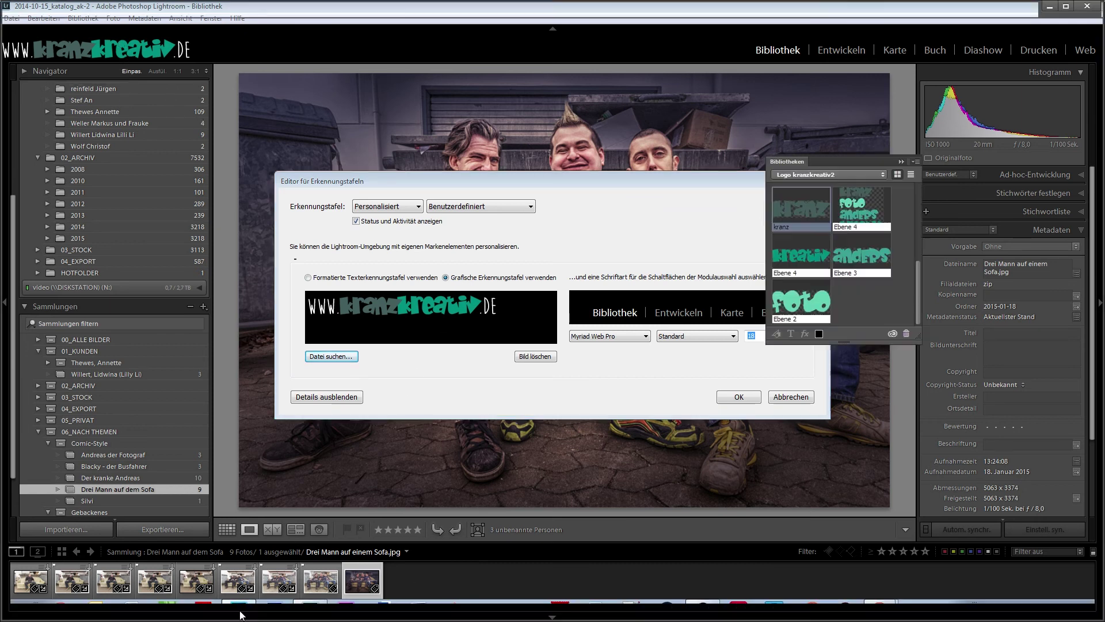
- Select all logo layers and re-save the logo as a PNG via Für Web speichern
left_click_drag(333, 307, 495, 333)
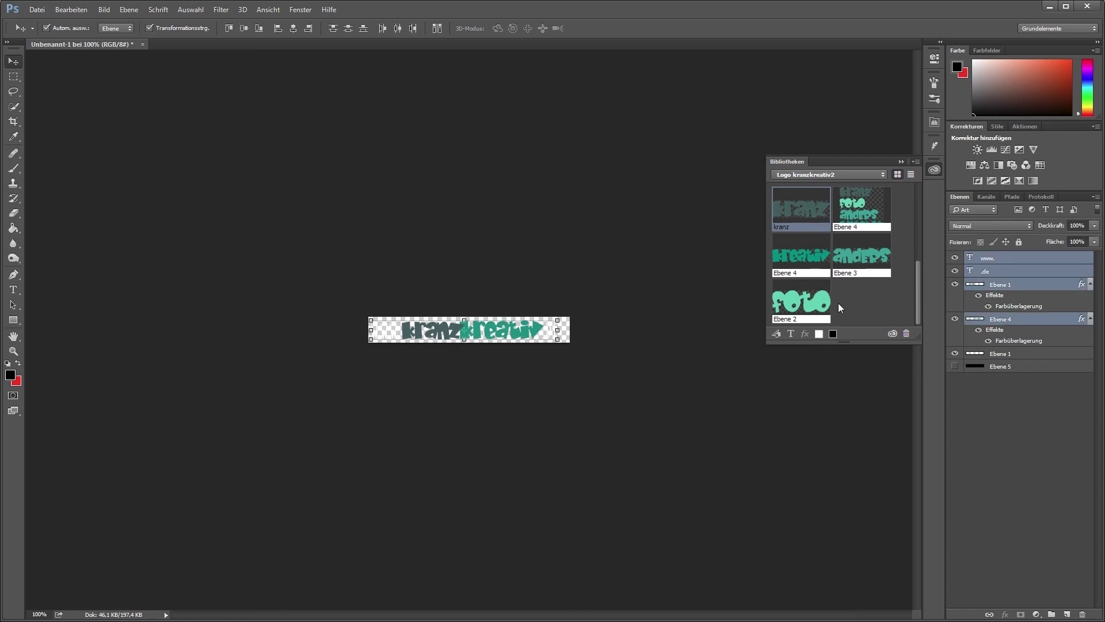
left_click(37, 9)
left_click(86, 191)
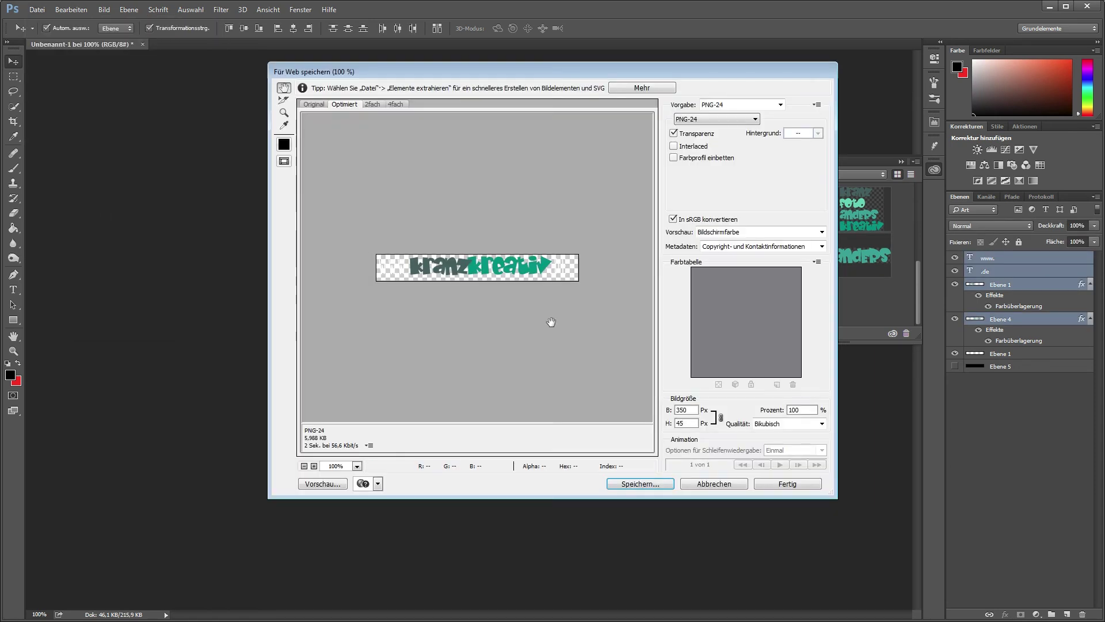
left_click(639, 484)
left_click(570, 290)
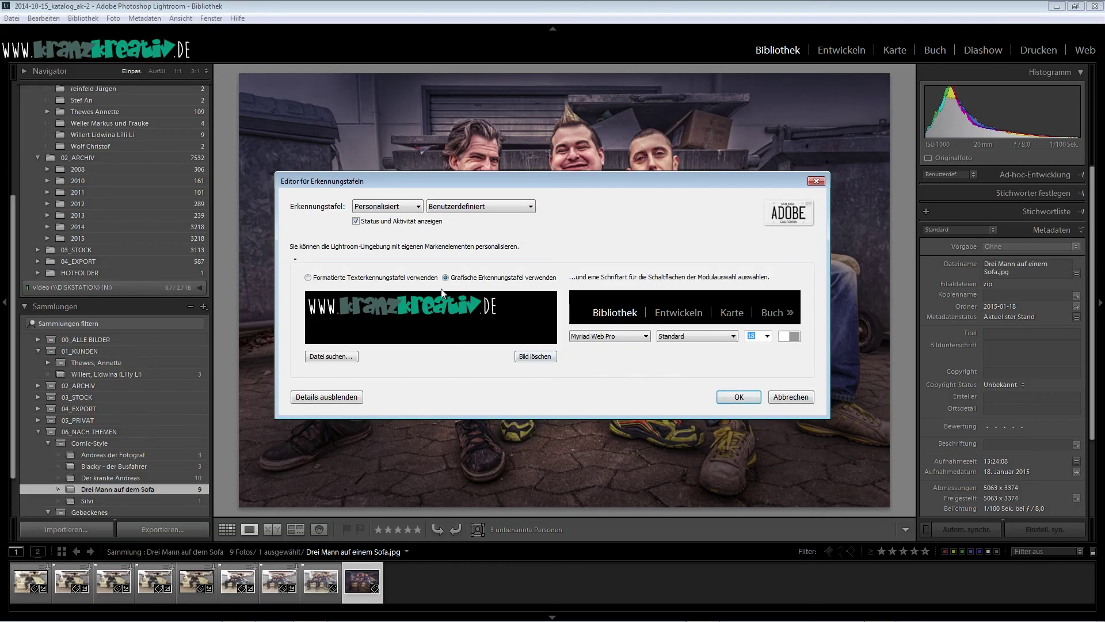
- Clear the current identity plate image and reload logokranz PNG from the Desktop
left_click(532, 358)
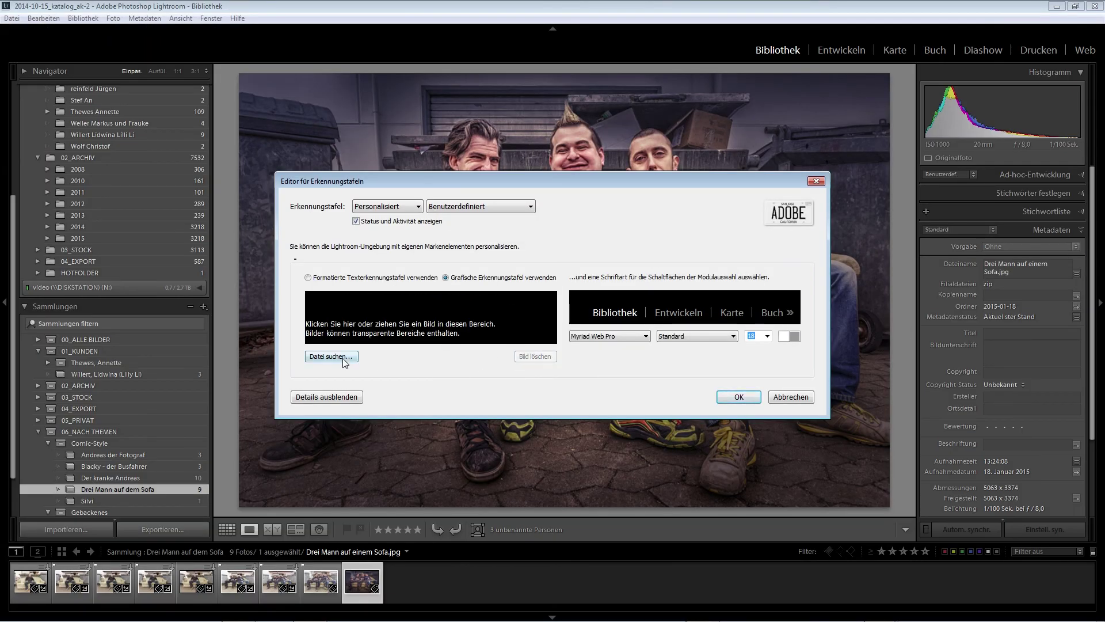
left_click(331, 357)
scroll(678, 253, "down", 1)
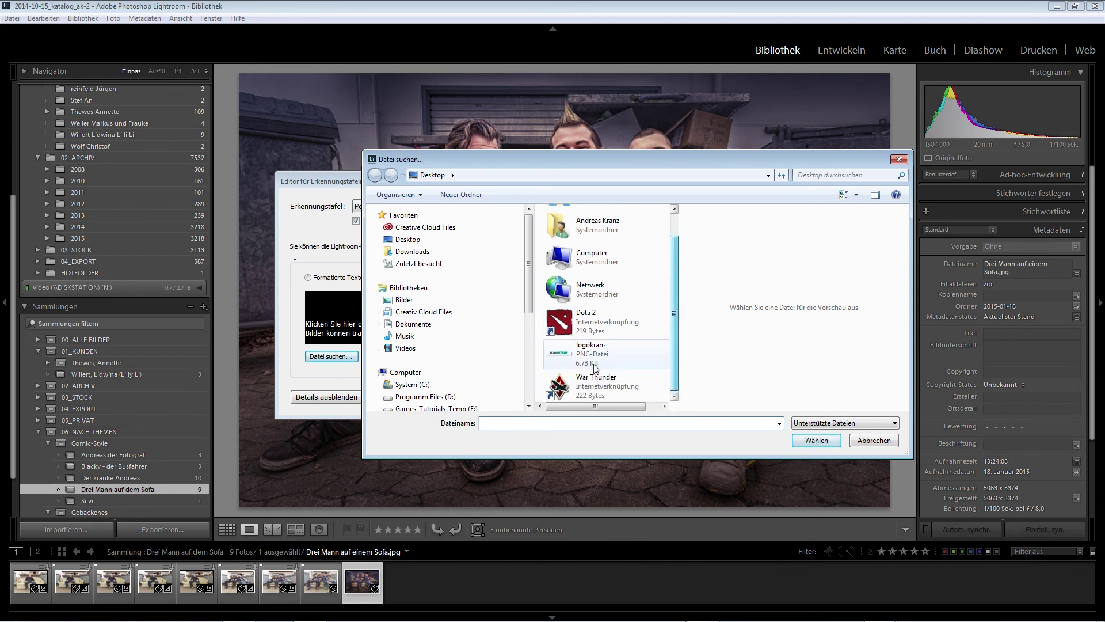
double_click(590, 352)
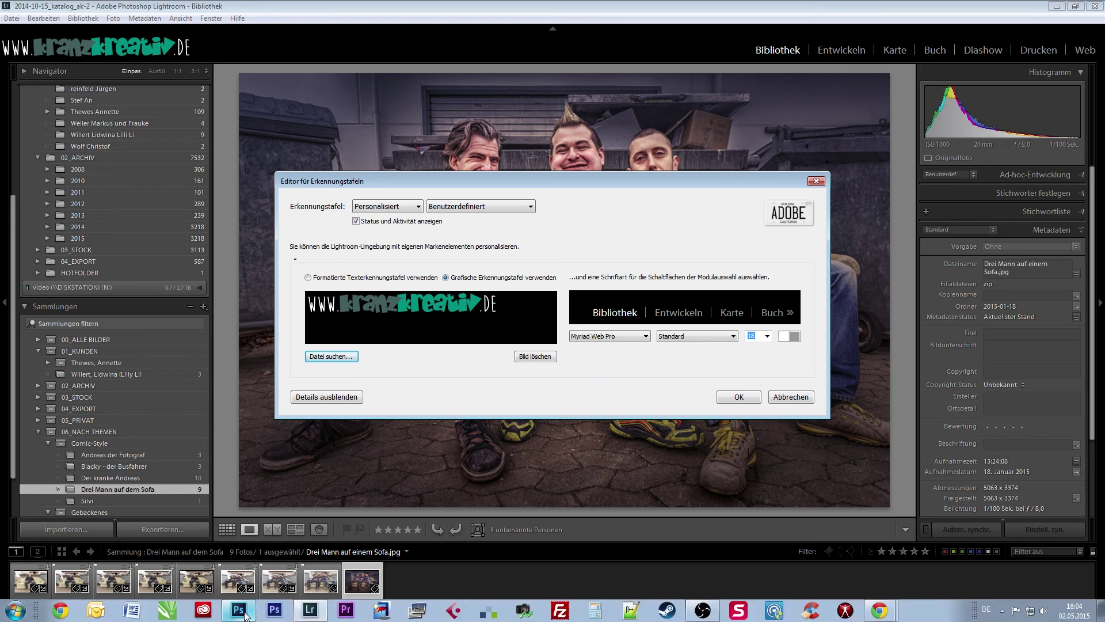
- Nudge the logo layers 2 px right and re-export, replacing the logokranz file
left_click(242, 613)
key("Right")
key("Right")
key("Right")
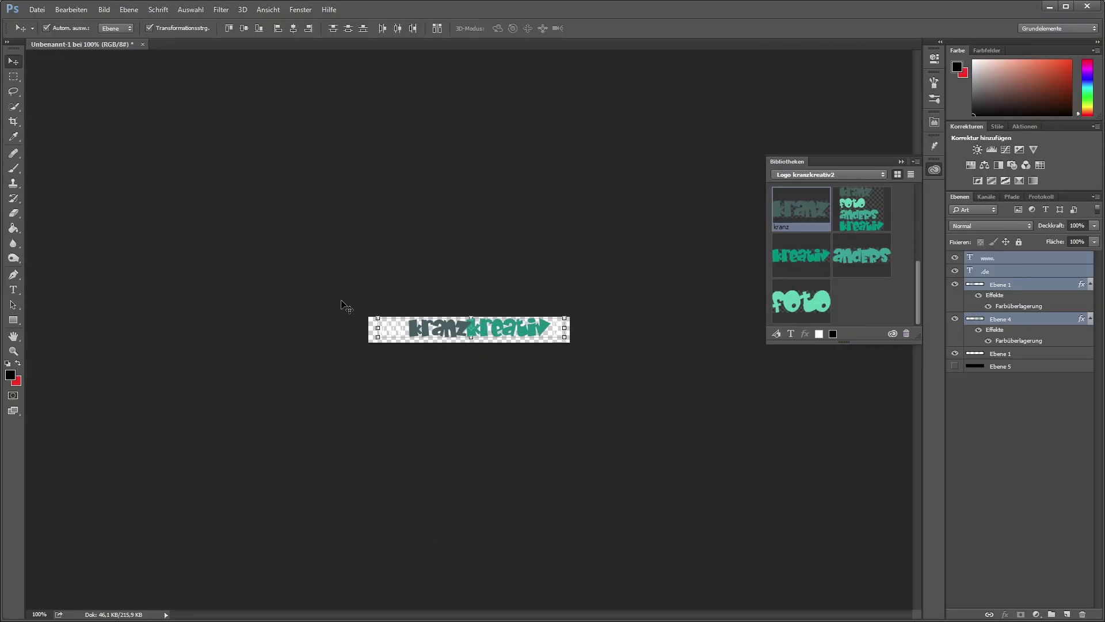
key("Right")
key("Right")
key("Right")
left_click(640, 484)
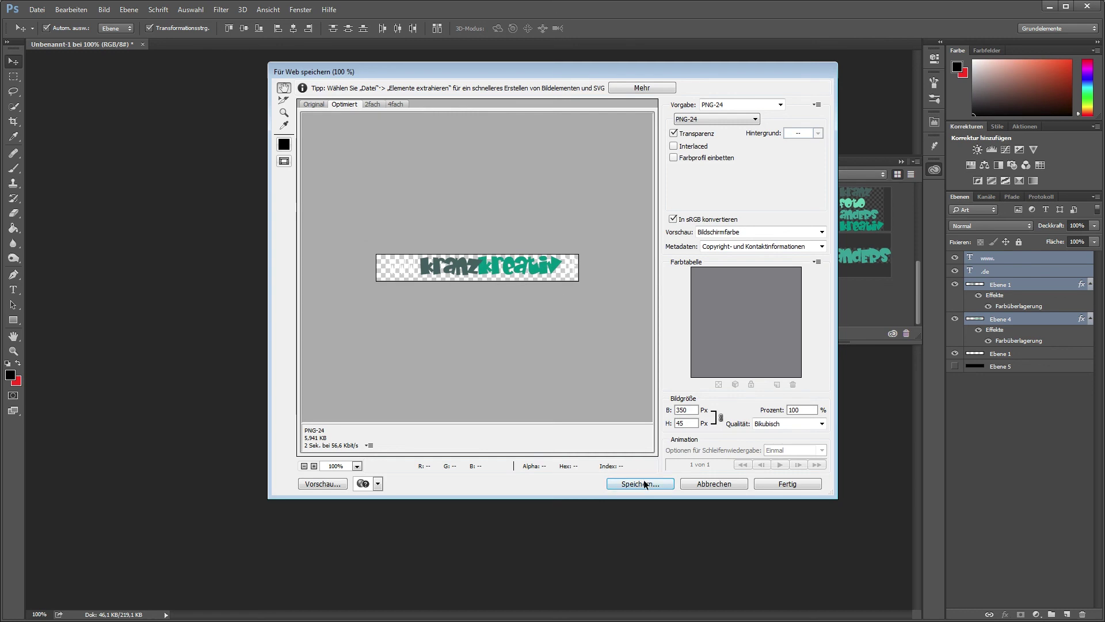
left_click(574, 358)
left_click(624, 301)
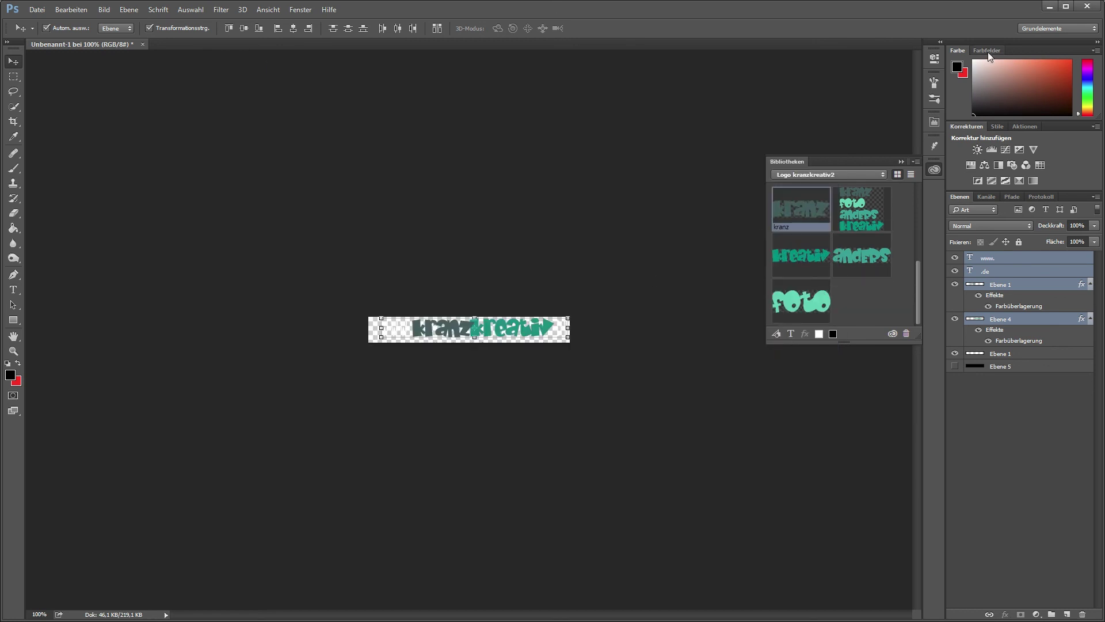
left_click(1050, 7)
left_click(331, 357)
- Load the updated logokranz PNG and confirm the identity plate editor with OK
scroll(681, 241, "down", 1)
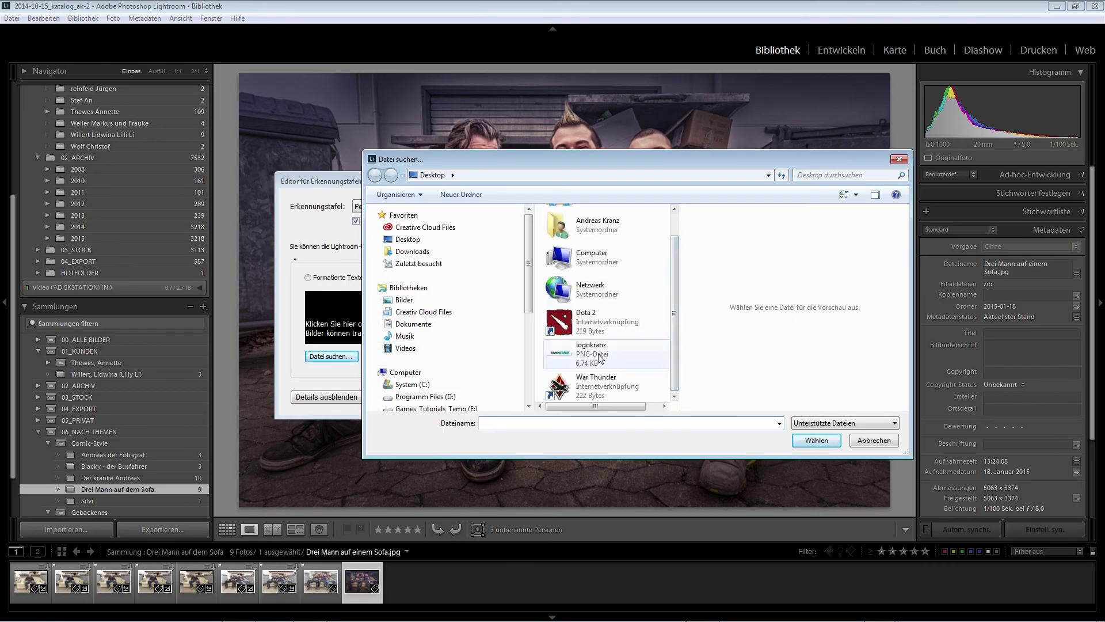
double_click(590, 354)
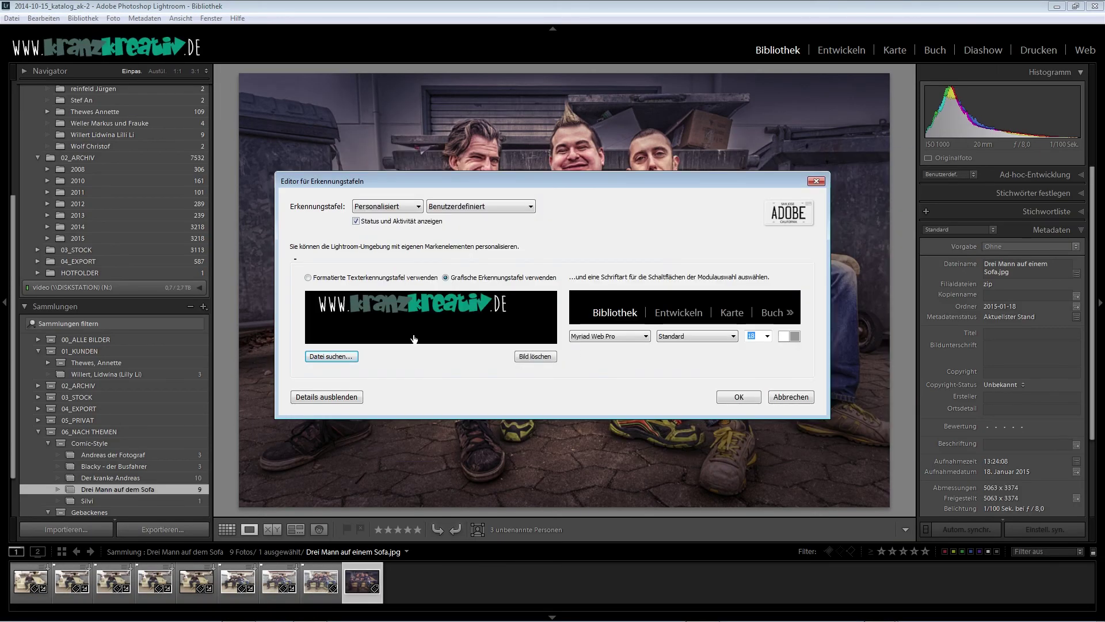
left_click(742, 398)
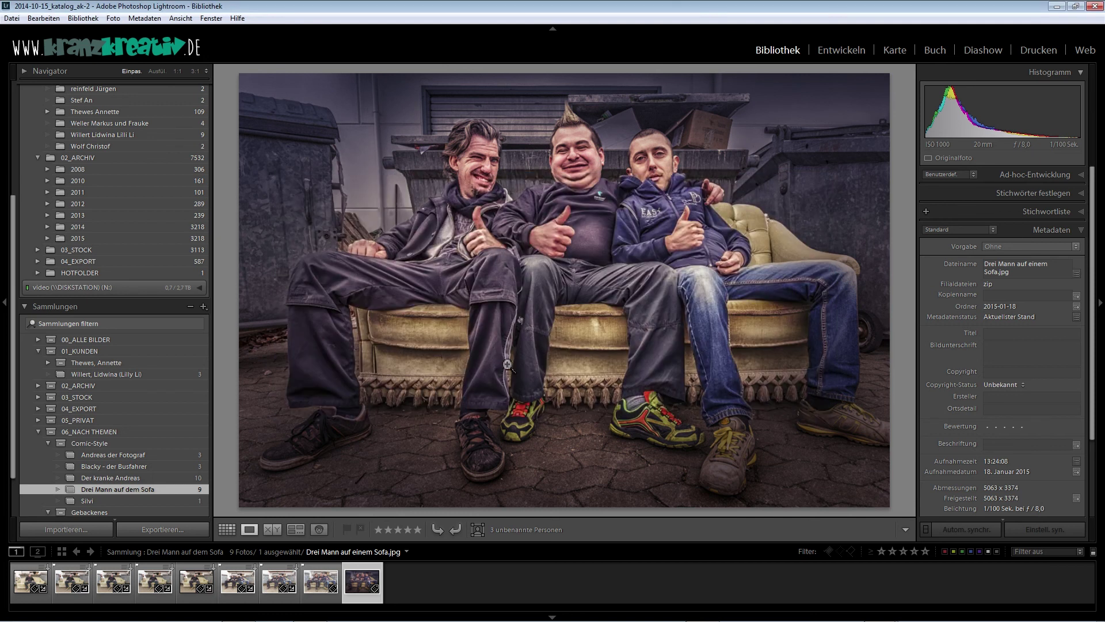